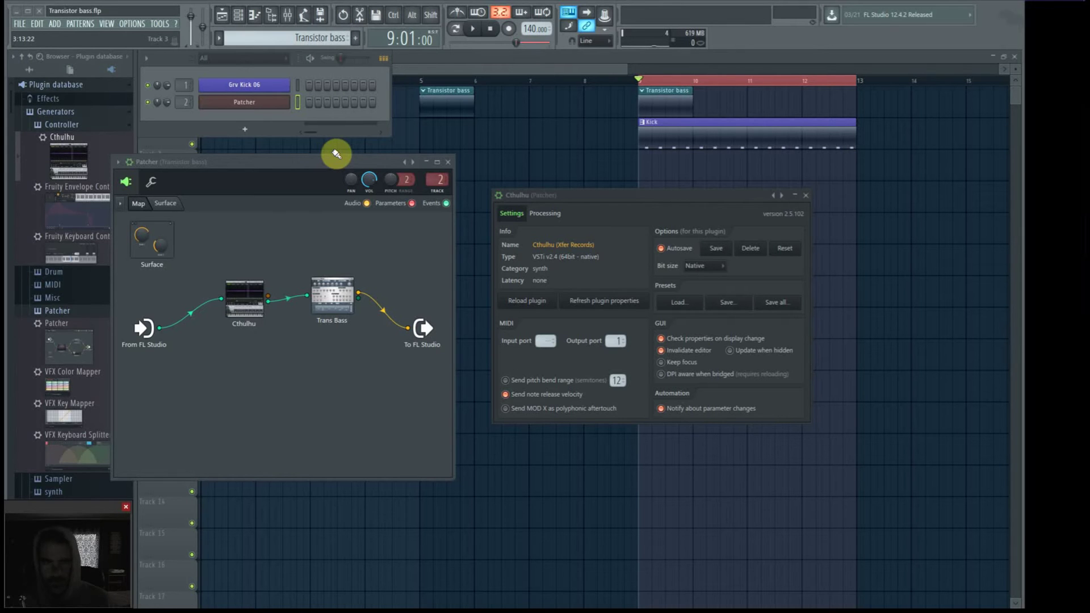
# Reposition the Patcher map window and open the Transistor Bass synth's editor.
pyautogui.moveTo(316, 162); pyautogui.dragTo(468, 128)
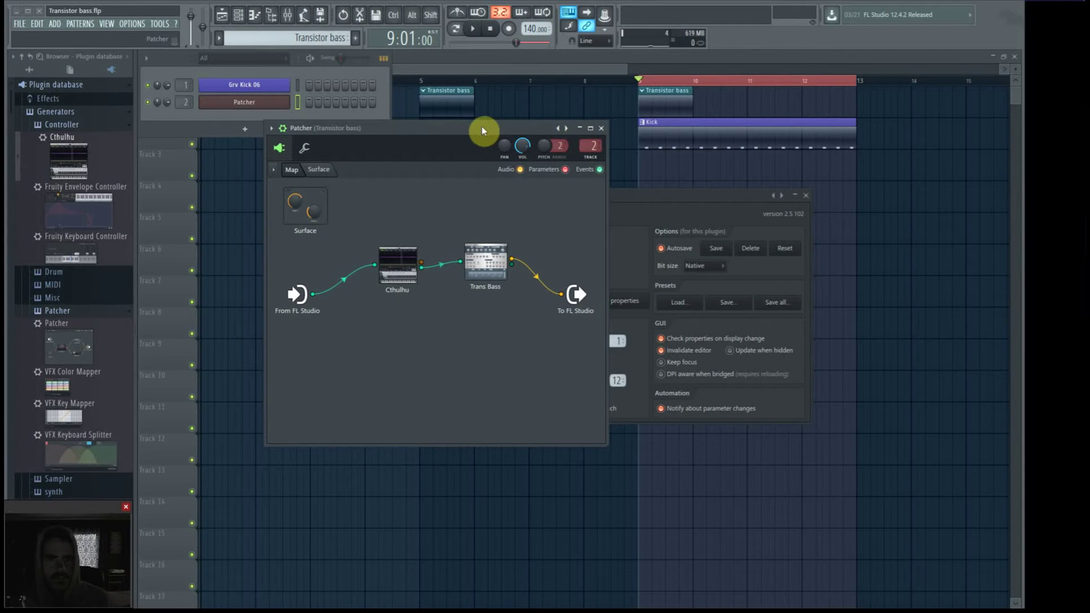
pyautogui.moveTo(482, 127); pyautogui.dragTo(481, 155)
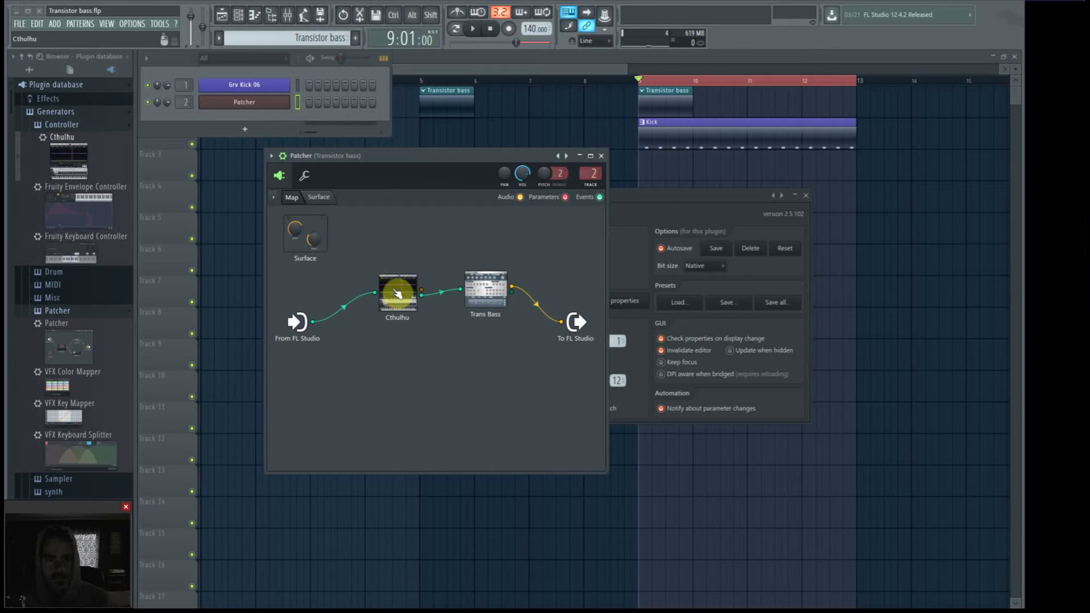
pyautogui.click(502, 295)
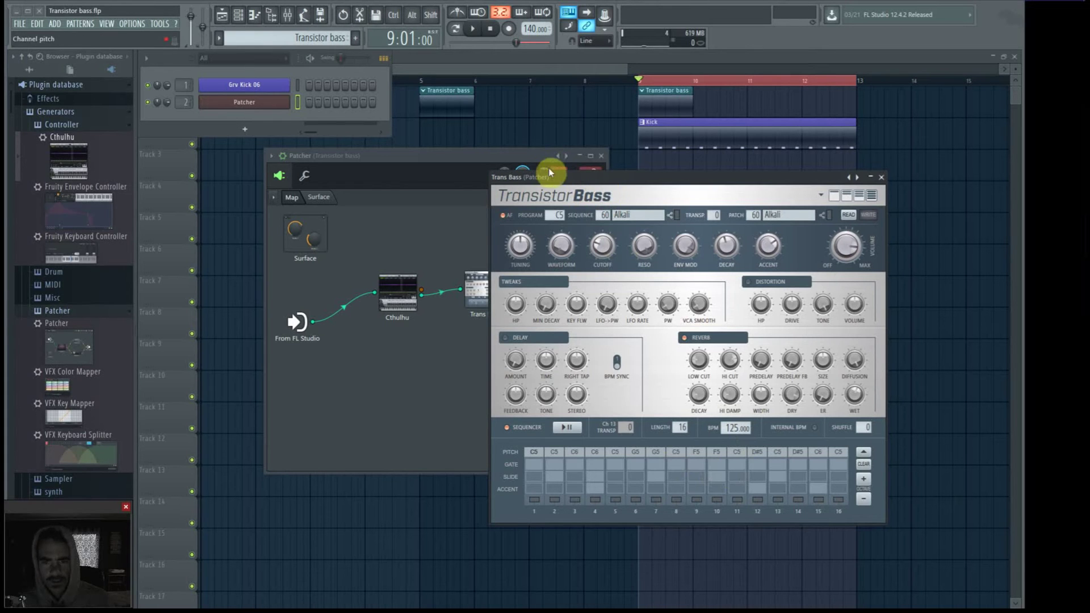
pyautogui.click(460, 159)
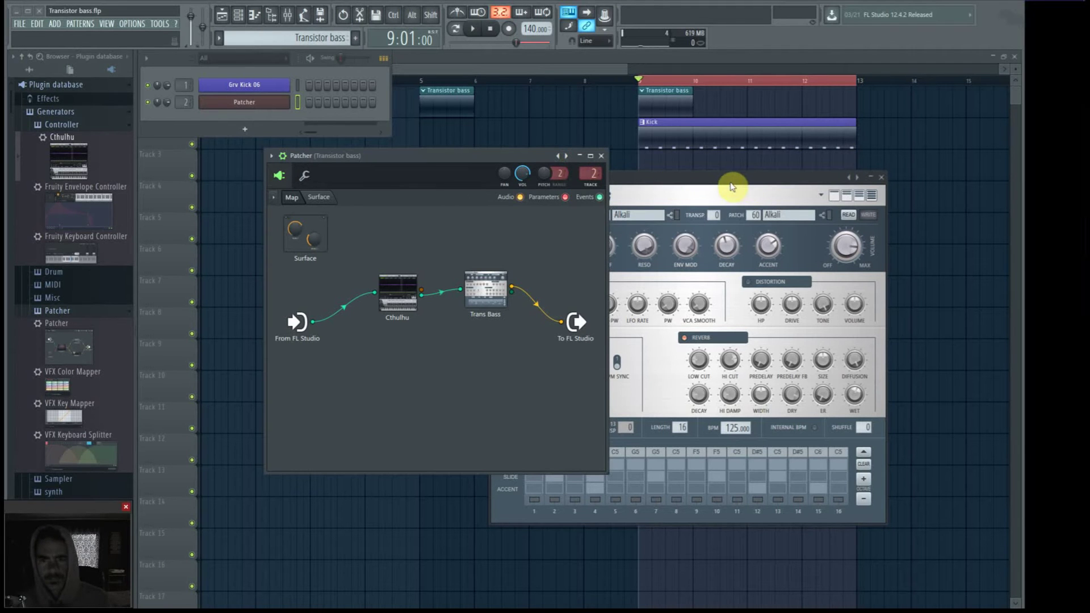
pyautogui.click(710, 179)
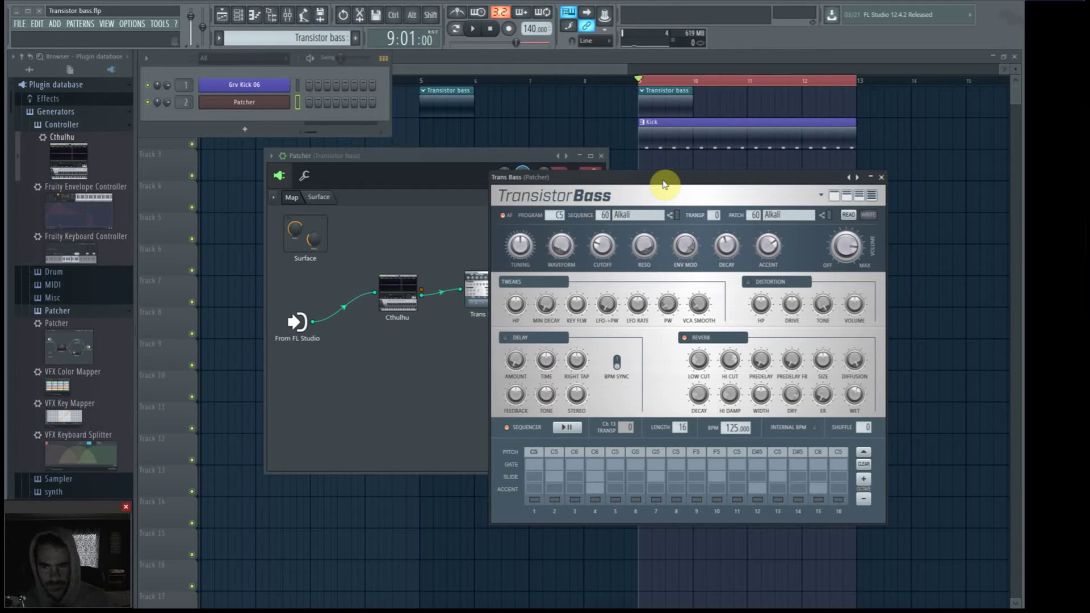
# Turn on the accent for sequencer step 4 and lay the Trans Bass window beside the Patcher map.
pyautogui.click(602, 486)
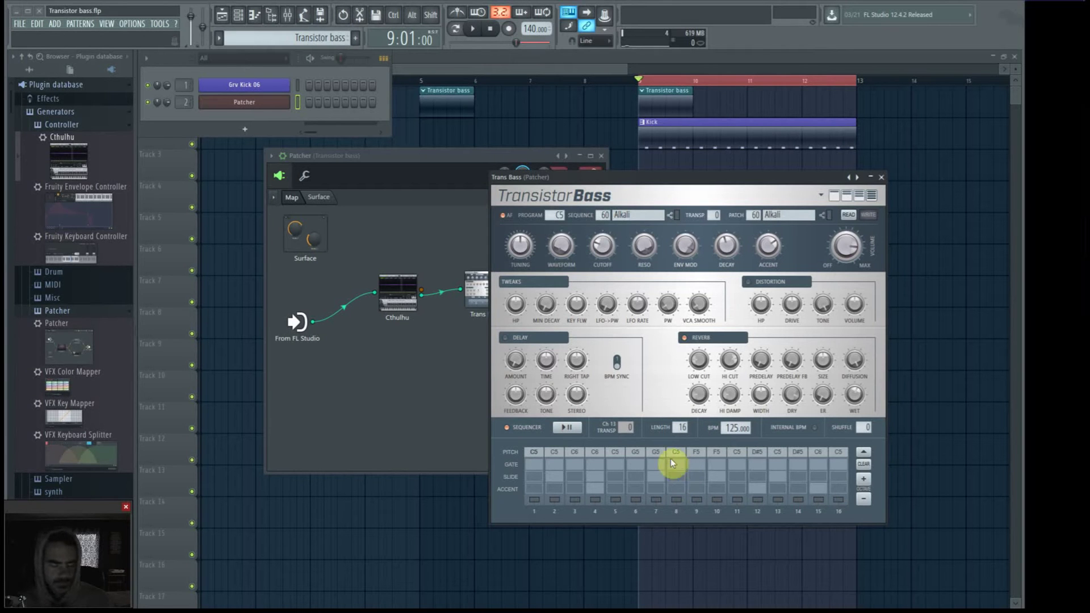
pyautogui.click(474, 156)
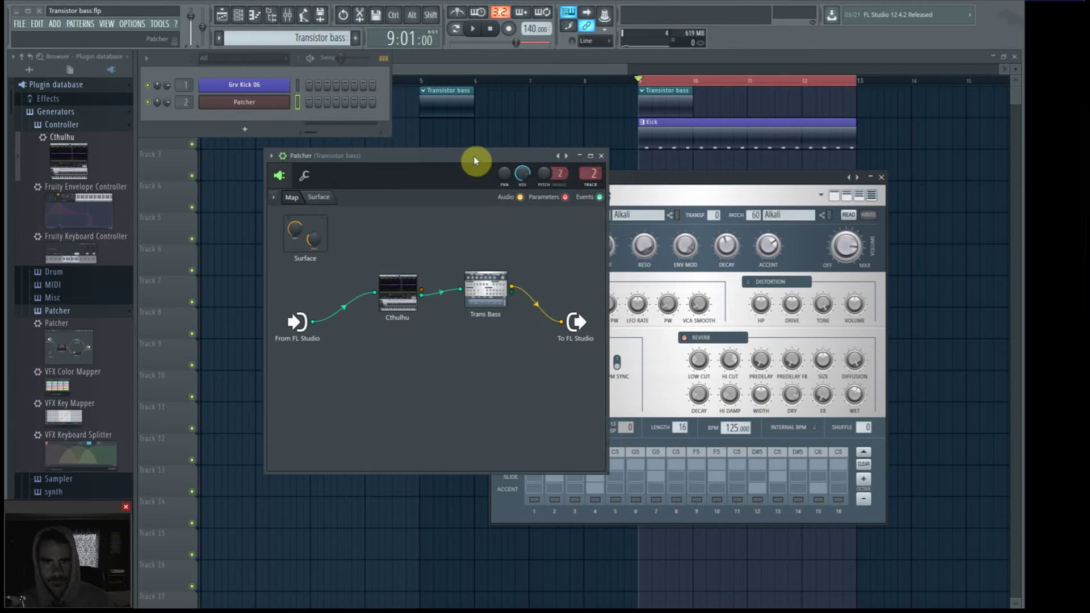
pyautogui.moveTo(490, 154); pyautogui.dragTo(390, 164)
pyautogui.moveTo(655, 183); pyautogui.dragTo(697, 173)
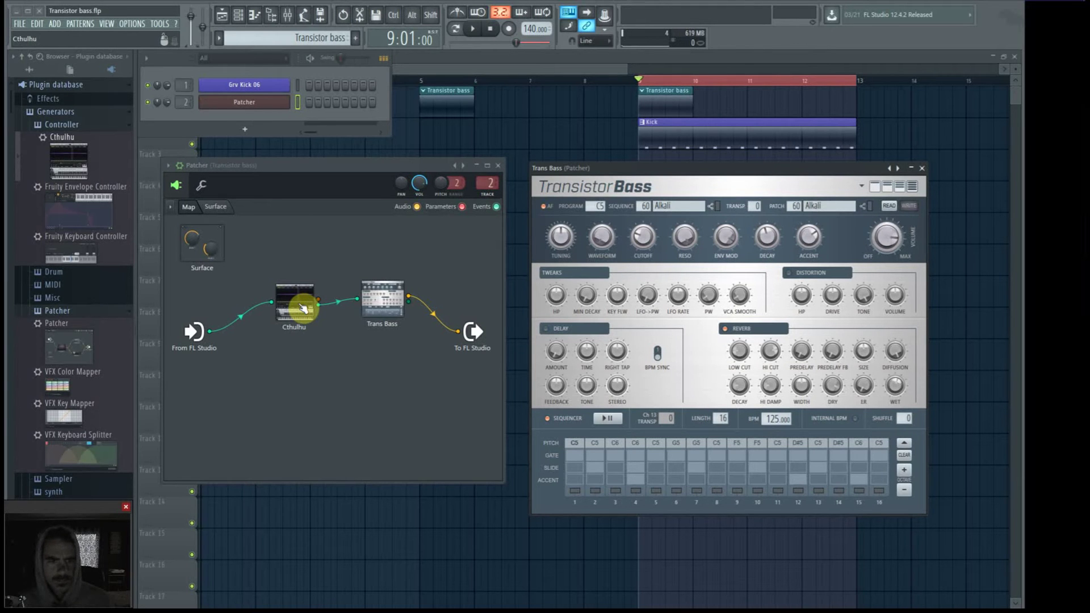
# Open Cthulhu's chord and arpeggiator editor from the Patcher map and place it up and right.
pyautogui.click(304, 308)
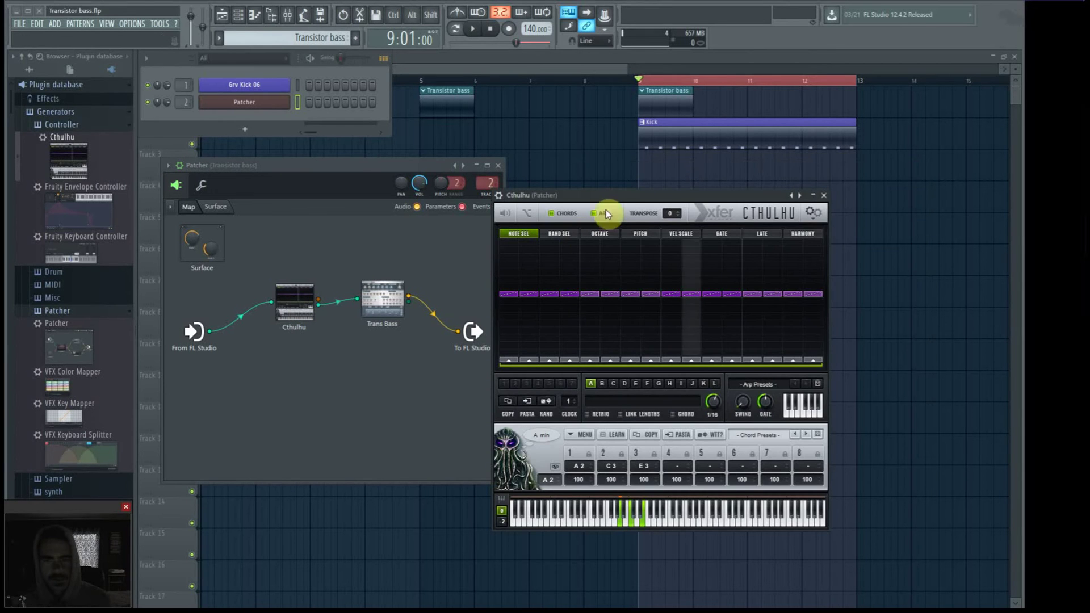
pyautogui.moveTo(620, 195); pyautogui.dragTo(662, 164)
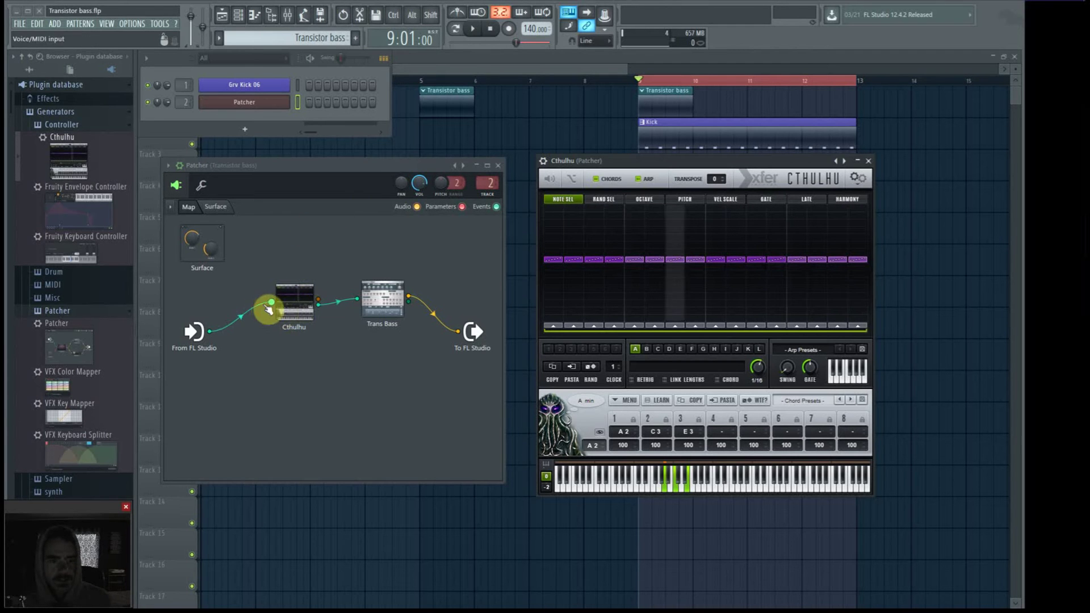
# Link Cthulhu's MIDI output to the Trans Bass input, repositioning the Trans Bass node.
pyautogui.moveTo(319, 300); pyautogui.dragTo(381, 298)
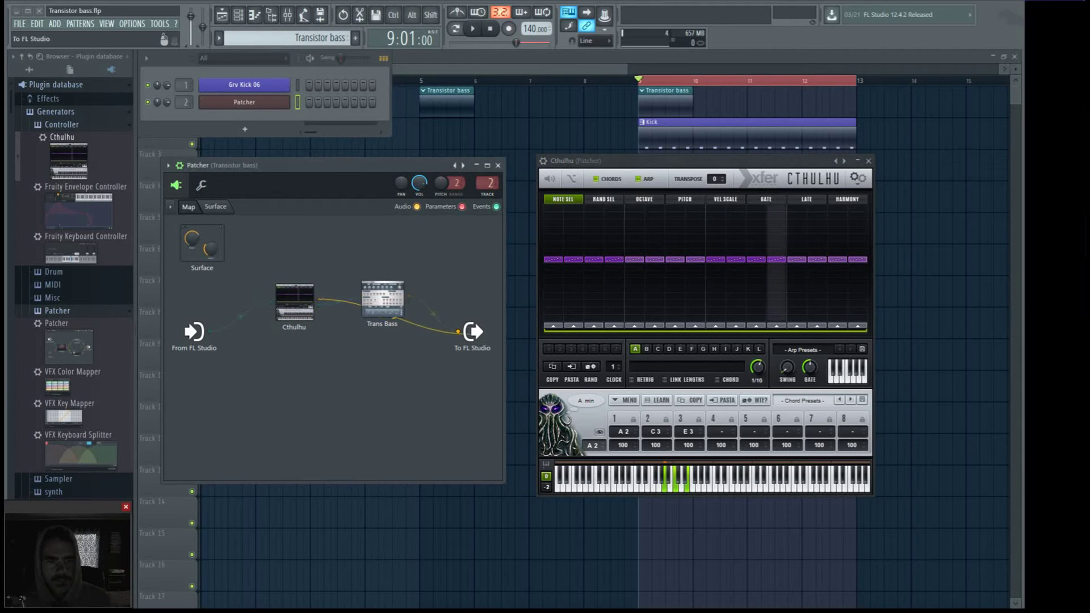
pyautogui.click(336, 263)
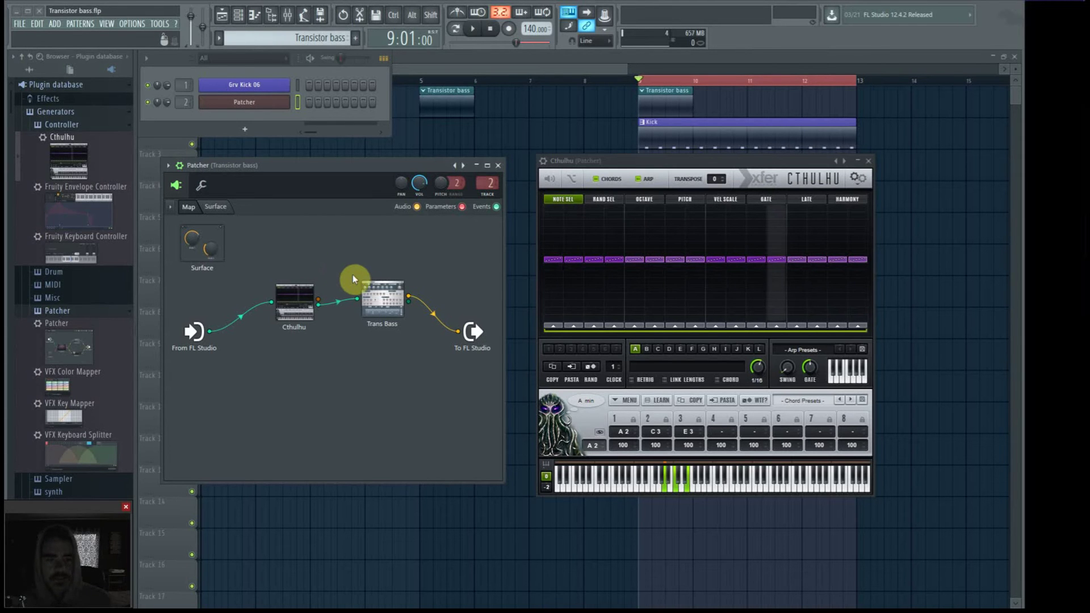
pyautogui.moveTo(366, 287); pyautogui.dragTo(407, 264)
pyautogui.click(319, 305)
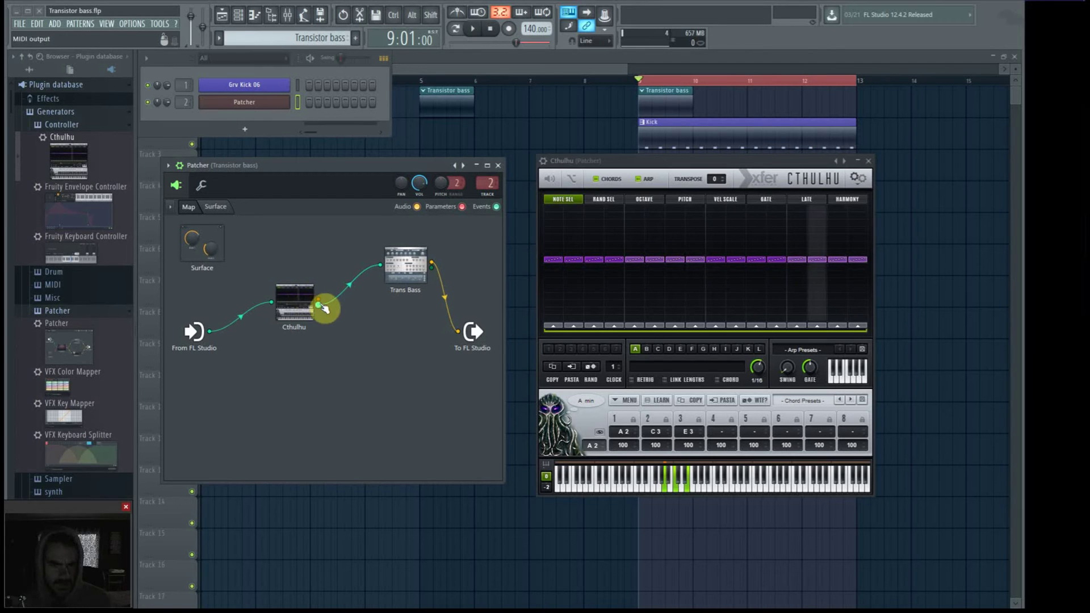
pyautogui.moveTo(318, 305); pyautogui.dragTo(378, 266)
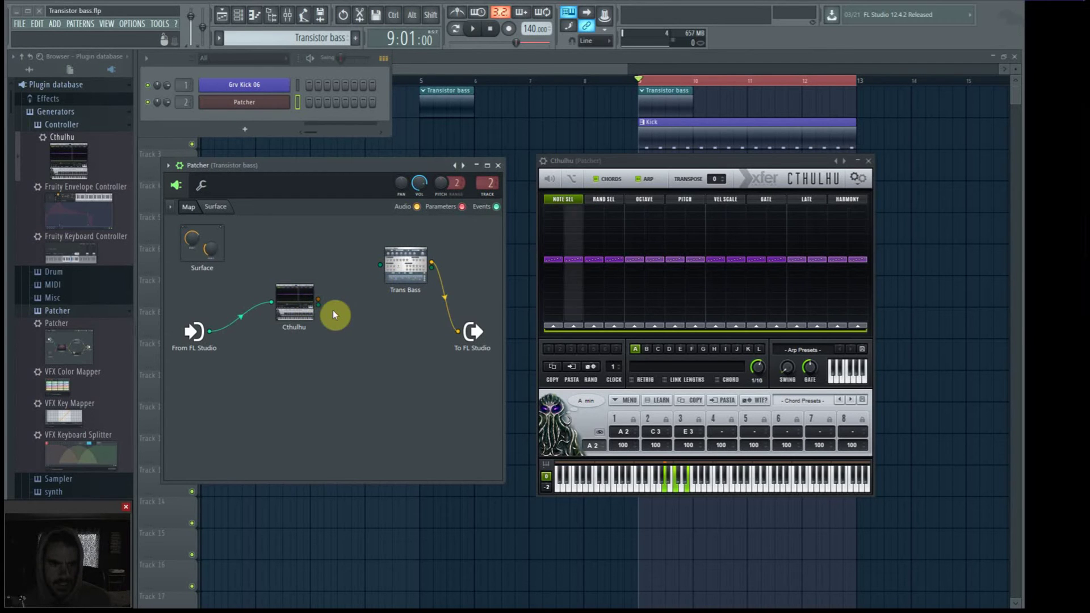
pyautogui.moveTo(322, 309); pyautogui.dragTo(379, 264)
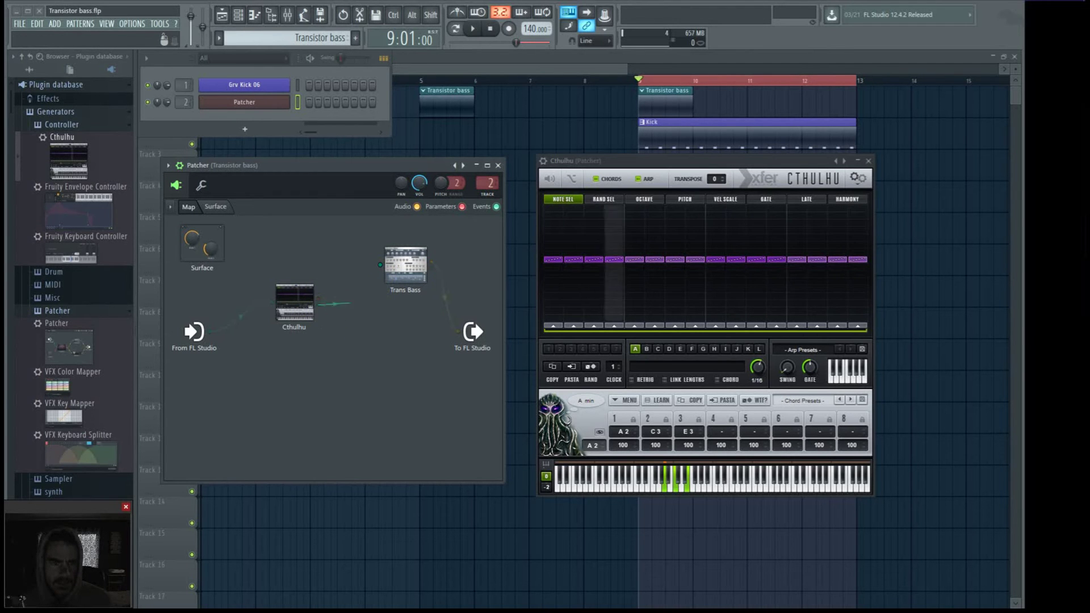
pyautogui.click(381, 265)
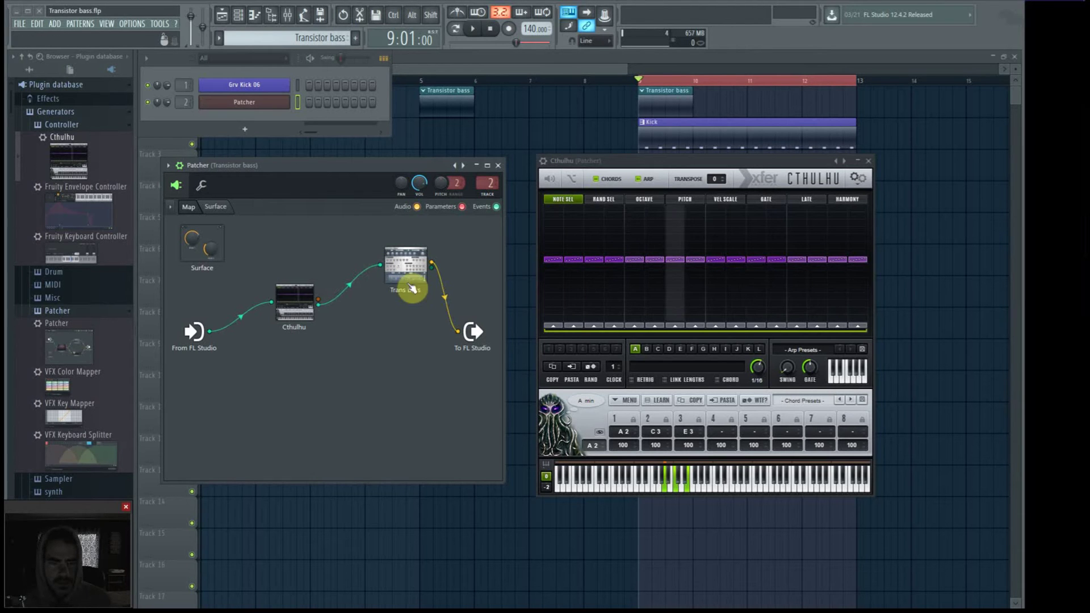
pyautogui.click(329, 316)
# Select the Trans Bass and Cthulhu nodes and bring up Cthulhu's plugin wrapper settings.
pyautogui.click(413, 272)
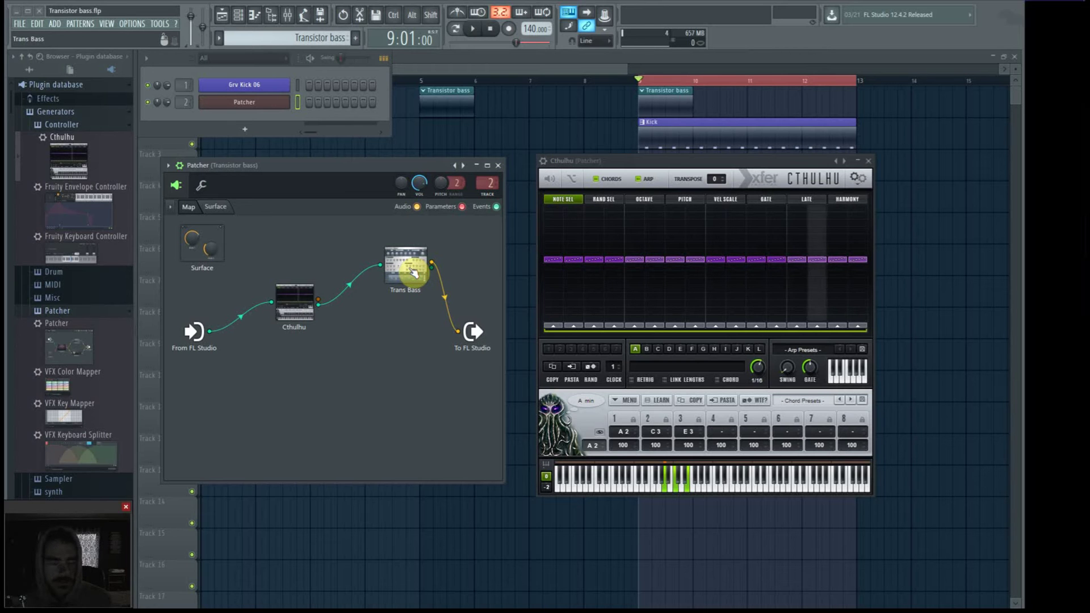
pyautogui.click(301, 296)
pyautogui.moveTo(704, 163); pyautogui.dragTo(645, 181)
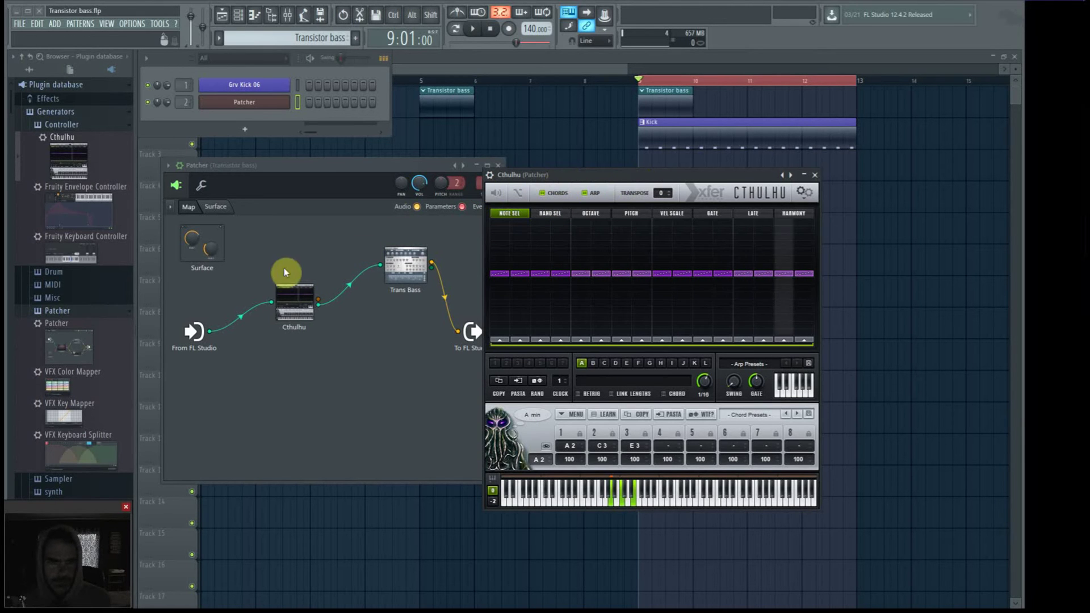
pyautogui.click(492, 176)
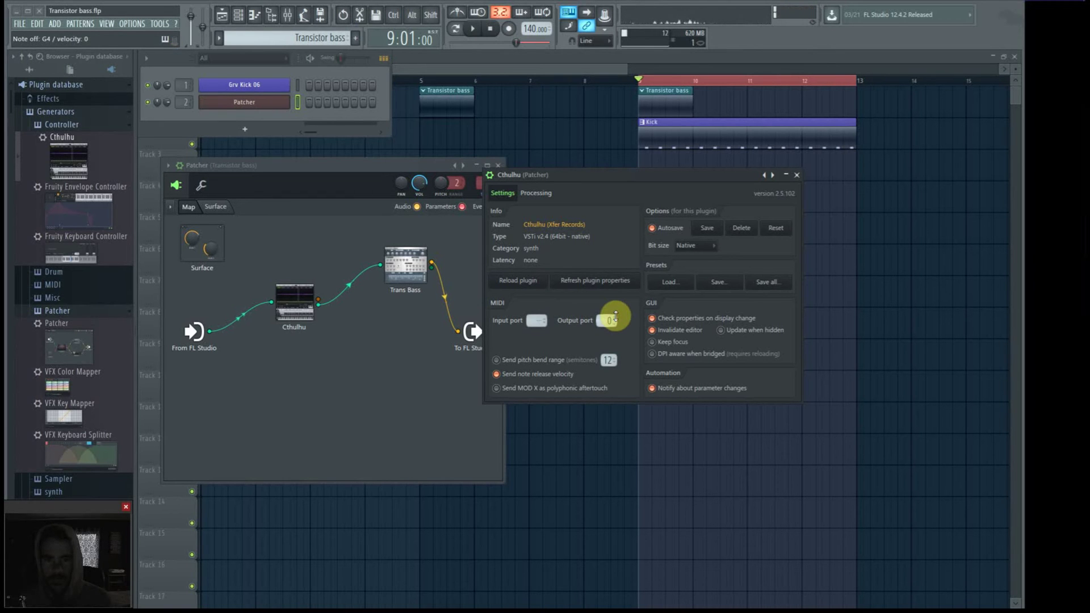
# Set Cthulhu's MIDI Output port to 1 and move its settings window to the right.
pyautogui.scroll(-1, 611, 320)
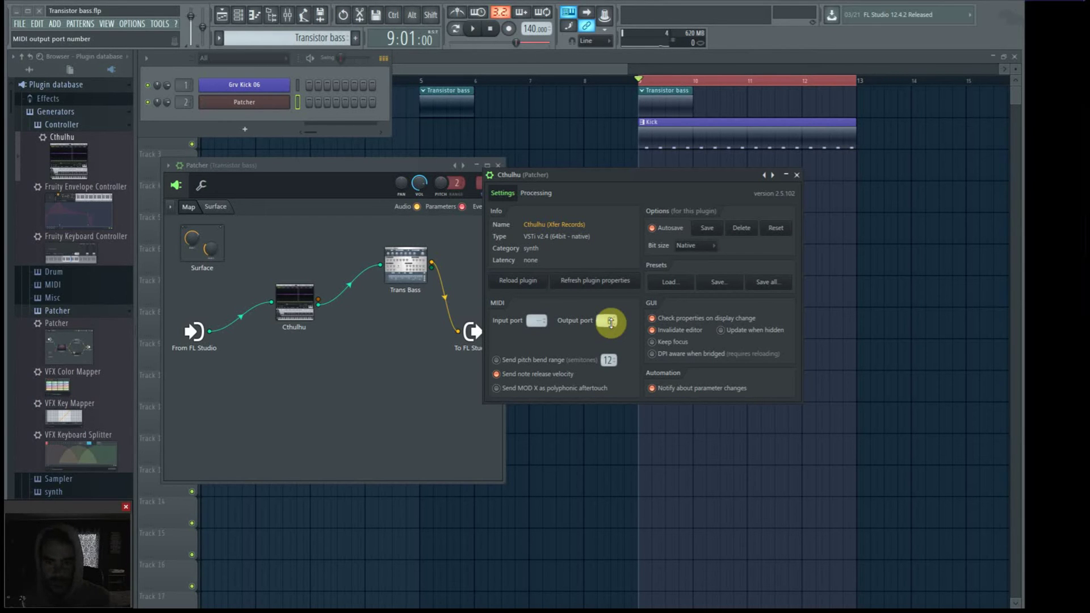
pyautogui.moveTo(610, 322)
pyautogui.mouseDown()
pyautogui.moveTo(624, 283)
pyautogui.moveTo(608, 282)
pyautogui.moveTo(616, 319)
pyautogui.mouseUp()
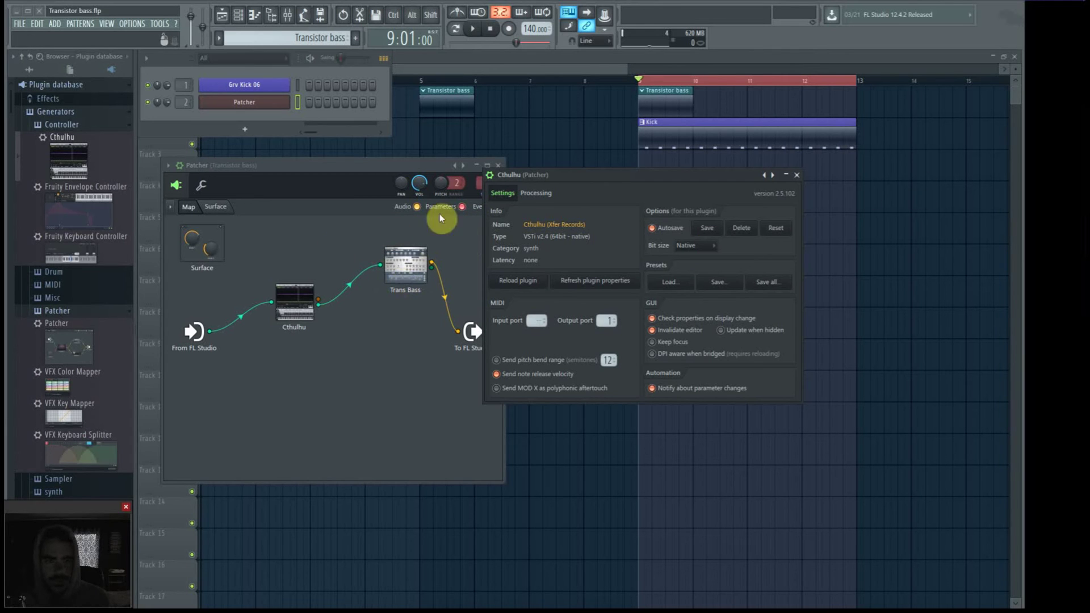
pyautogui.moveTo(648, 175); pyautogui.dragTo(710, 178)
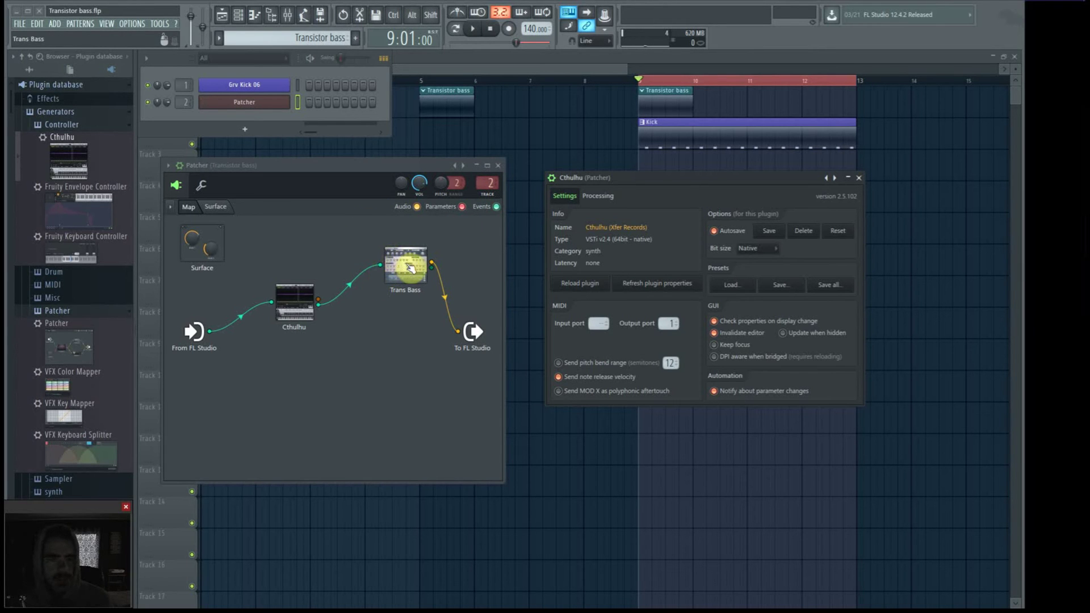
pyautogui.rightClick(264, 102)
# Delete the Patcher channel, leaving only Grv Kick 06, then show the mixer and select the Master and Kick tracks.
pyautogui.click(339, 200)
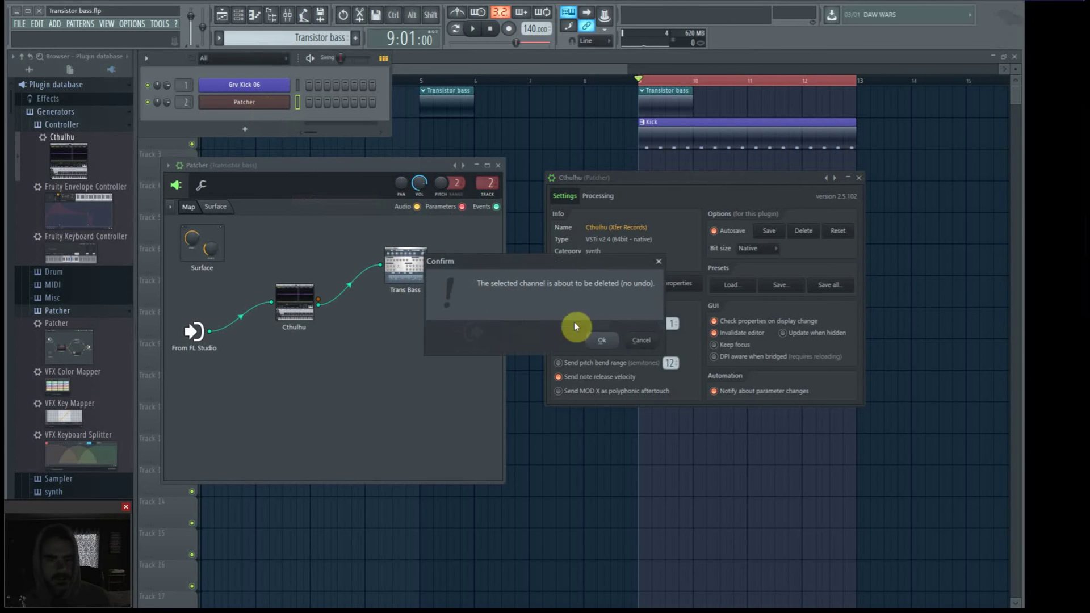
pyautogui.click(605, 339)
pyautogui.press('F9')
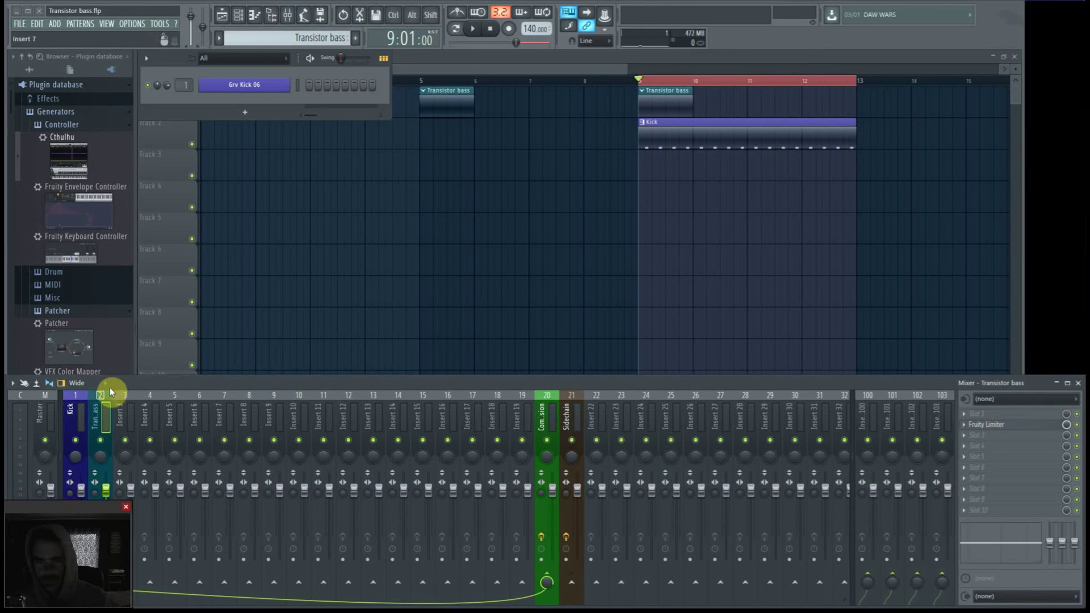
pyautogui.click(50, 414)
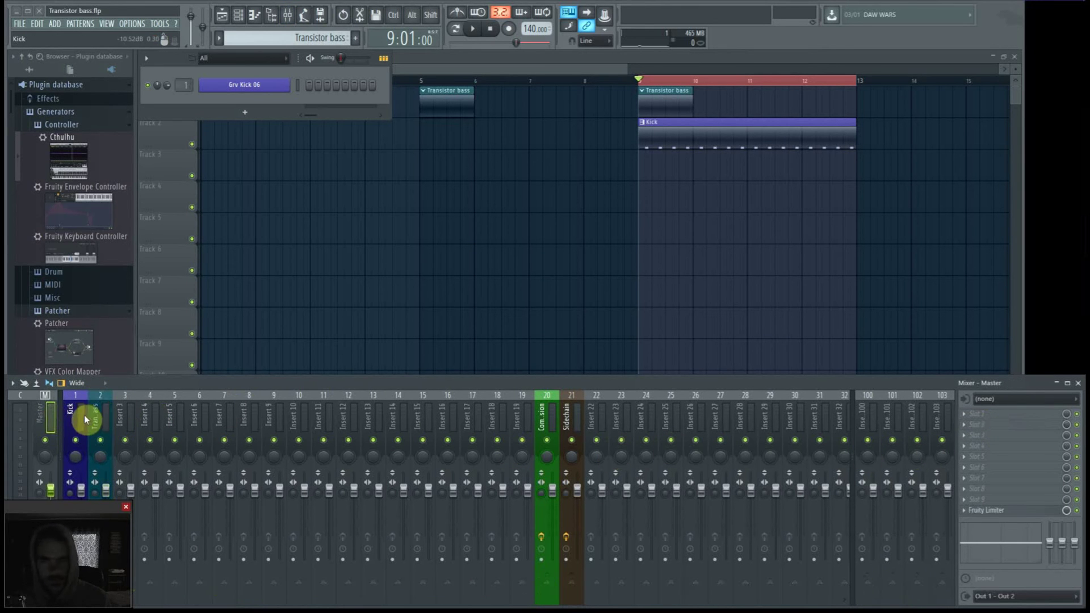
pyautogui.click(84, 414)
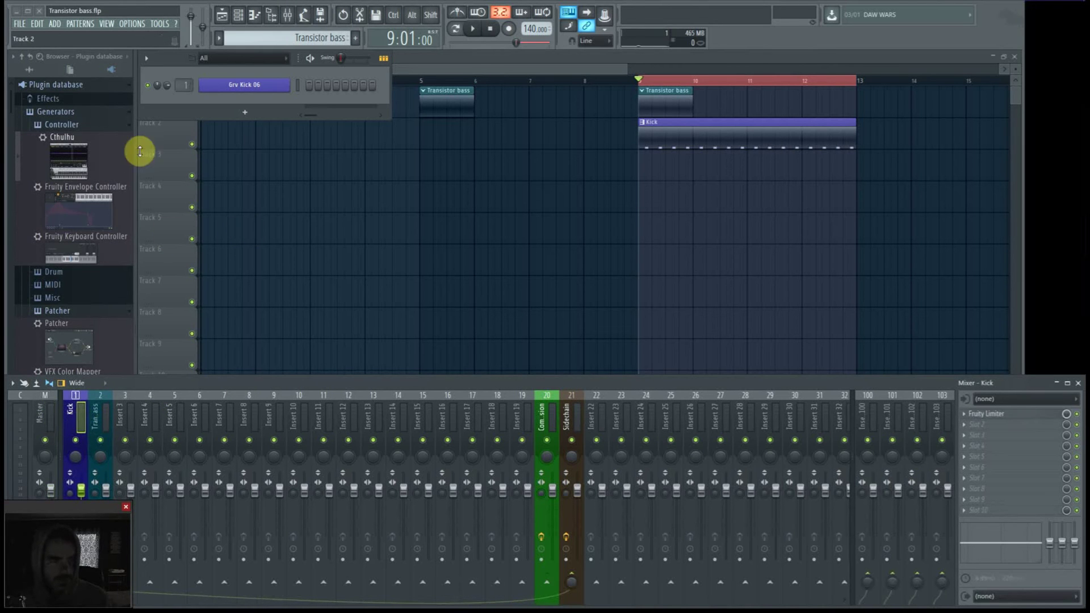
# Add a new Patcher to the project, move its window right, and hide the mixer with F9.
pyautogui.moveTo(80, 343); pyautogui.dragTo(241, 117)
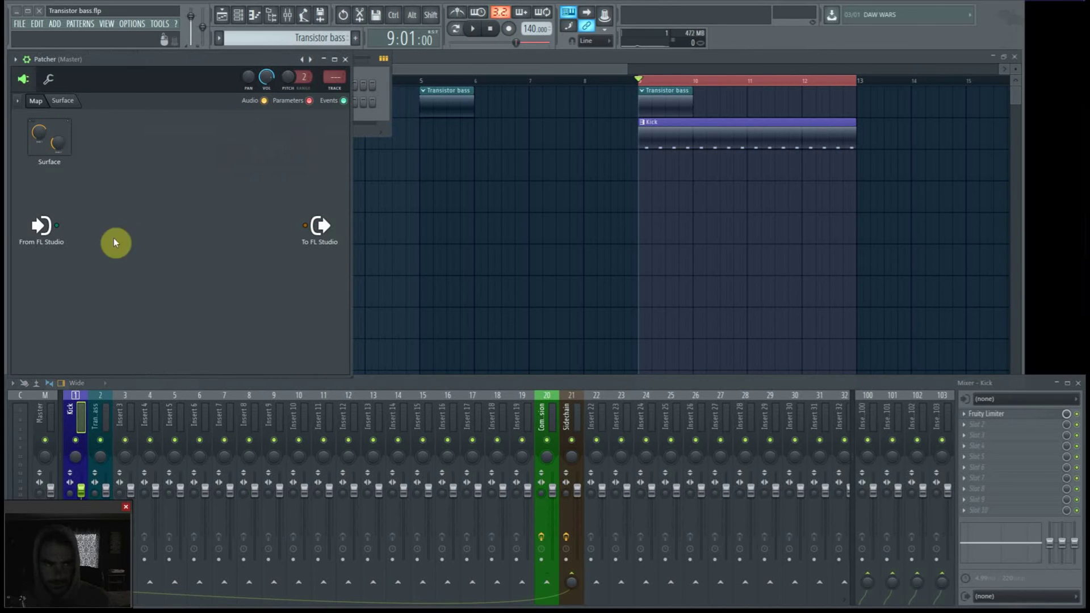
pyautogui.moveTo(135, 79); pyautogui.dragTo(440, 84)
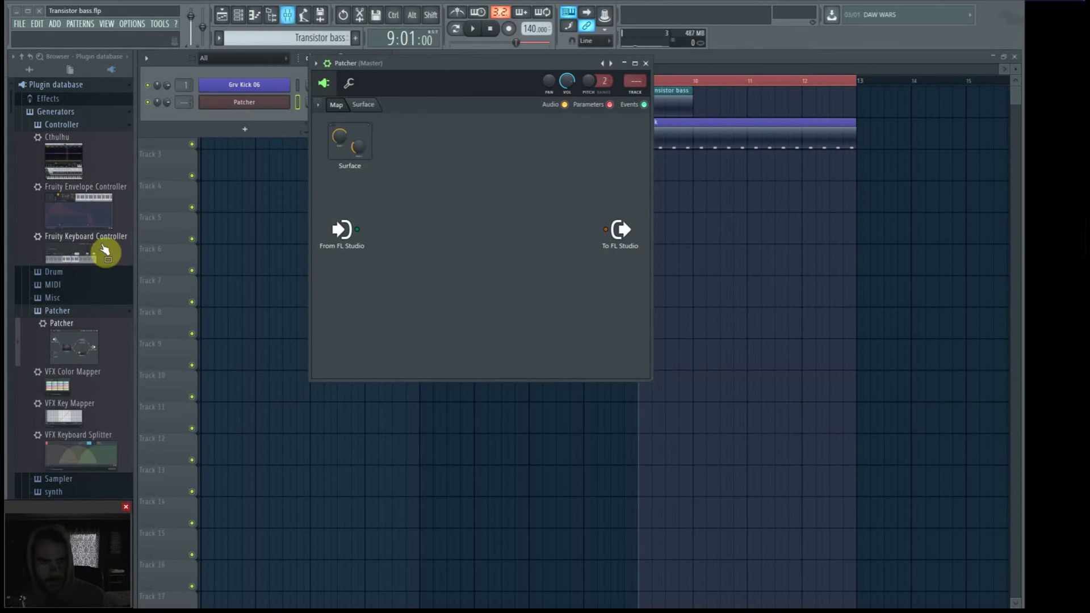
pyautogui.press('F9')
pyautogui.scroll(-15, 90, 307)
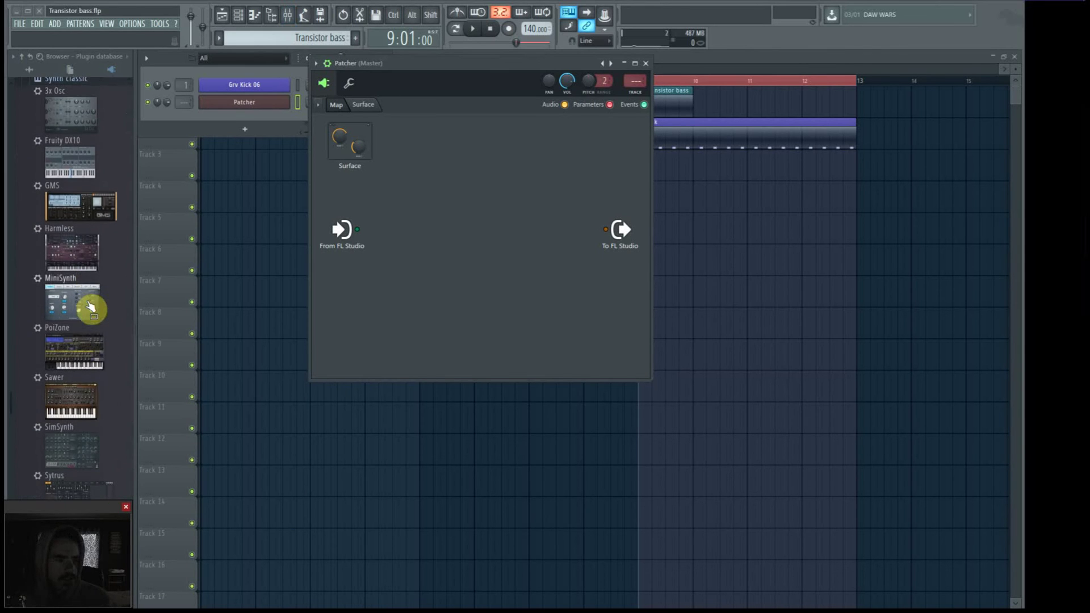
pyautogui.scroll(-2, 91, 307)
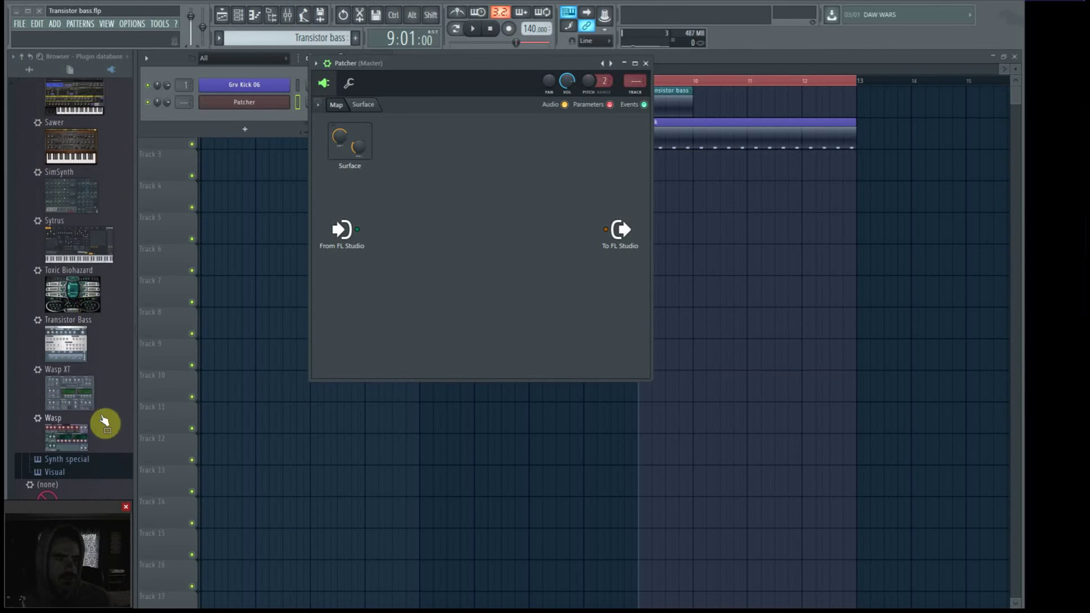
pyautogui.scroll(-2, 74, 310)
pyautogui.scroll(1, 74, 310)
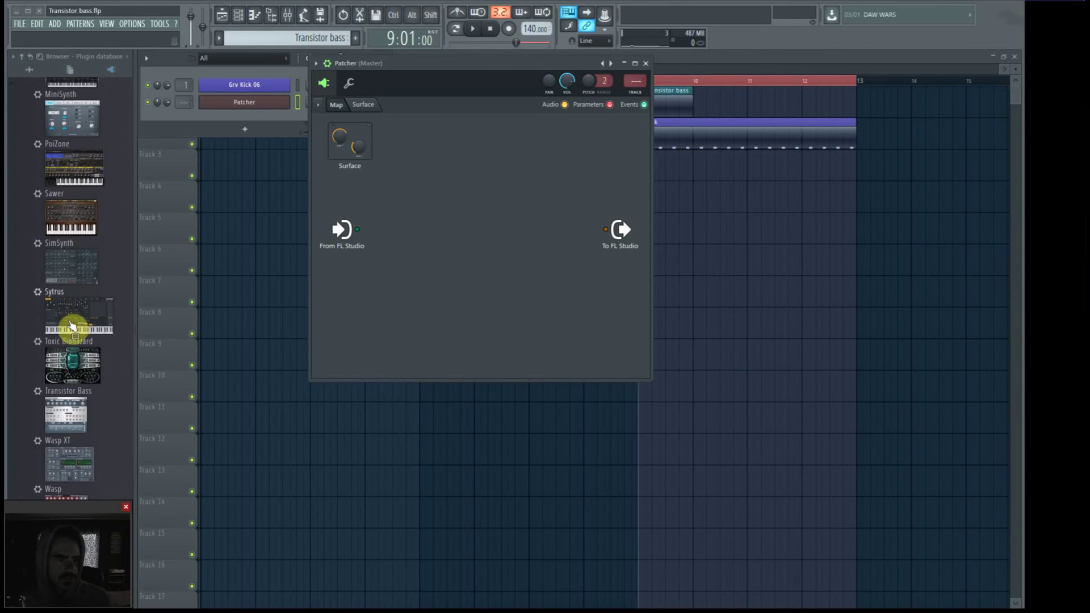
# Drop Sytrus into the new Patcher map and unplug its input from From FL Studio.
pyautogui.moveTo(73, 323); pyautogui.dragTo(532, 190)
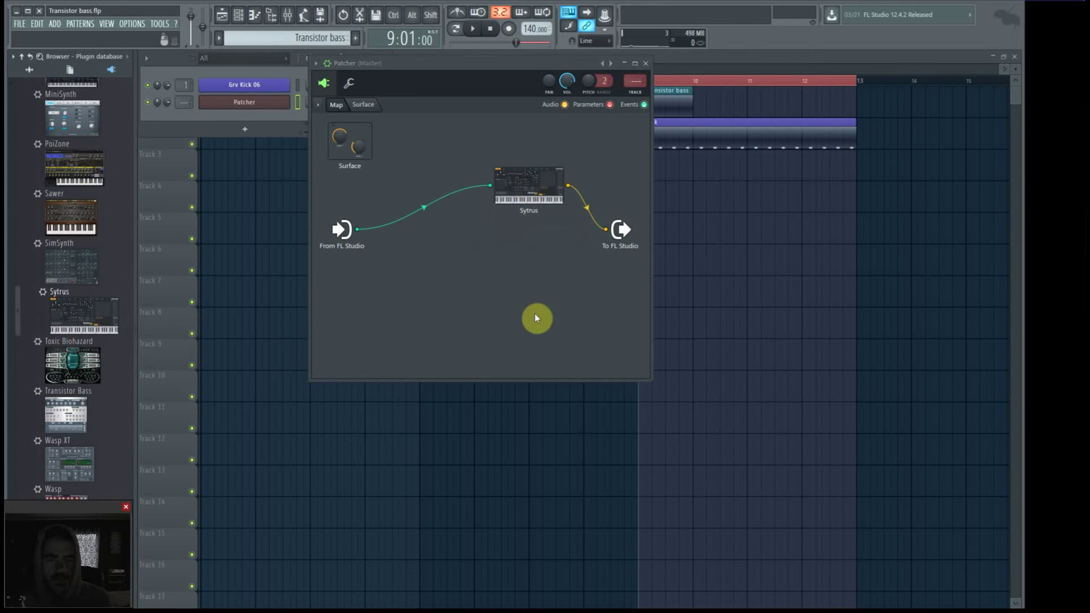
pyautogui.moveTo(498, 187); pyautogui.dragTo(449, 191)
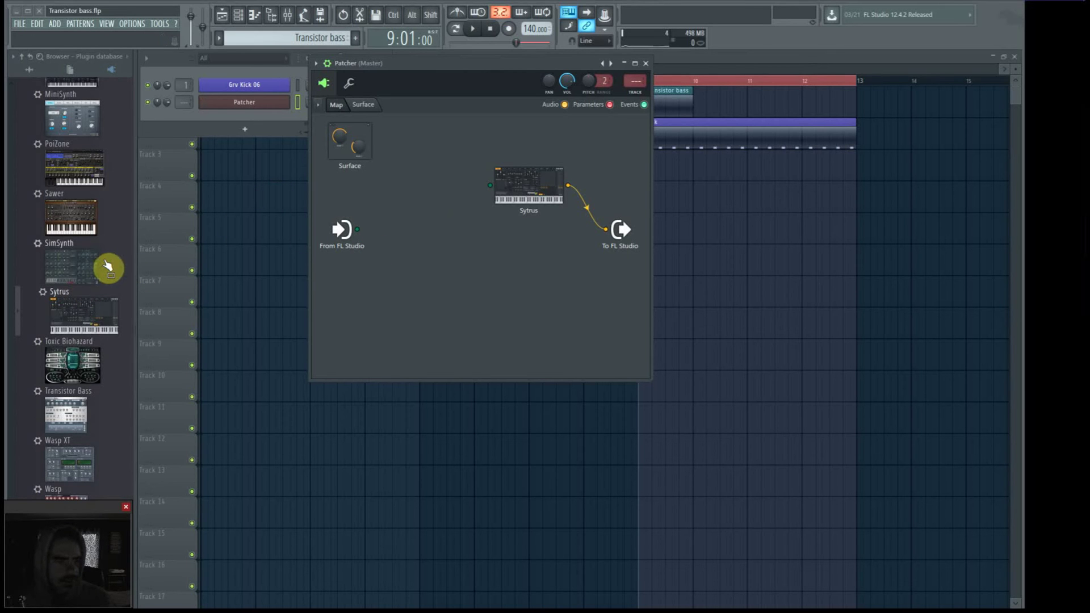
pyautogui.scroll(6, 104, 263)
pyautogui.scroll(5, 105, 264)
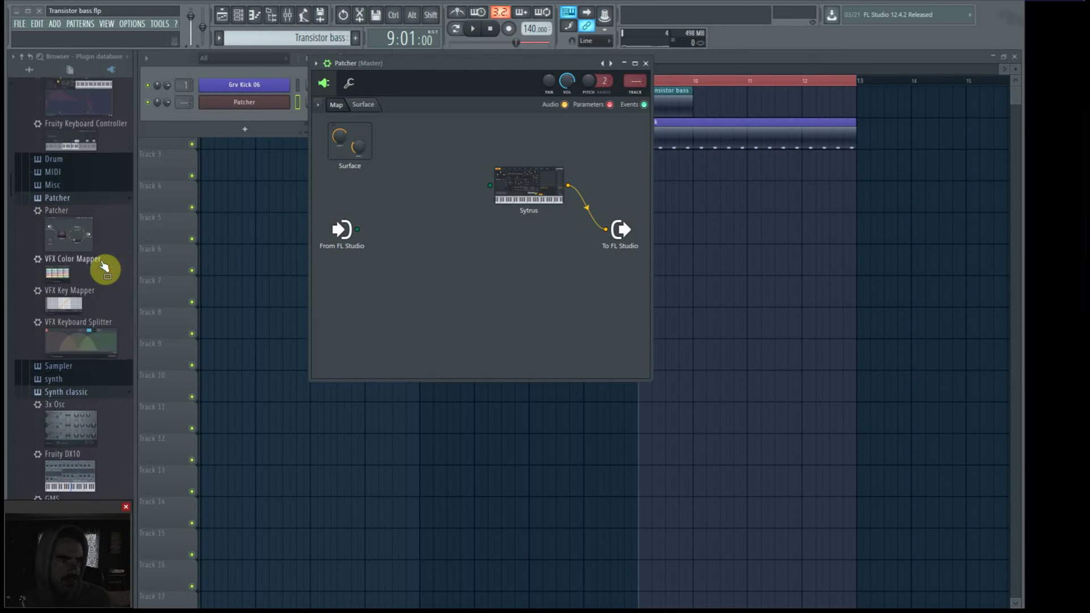
# Place Cthulhu in the map, route Sytrus's audio to To FL Studio and Cthulhu's notes into Sytrus.
pyautogui.moveTo(91, 132); pyautogui.dragTo(616, 233)
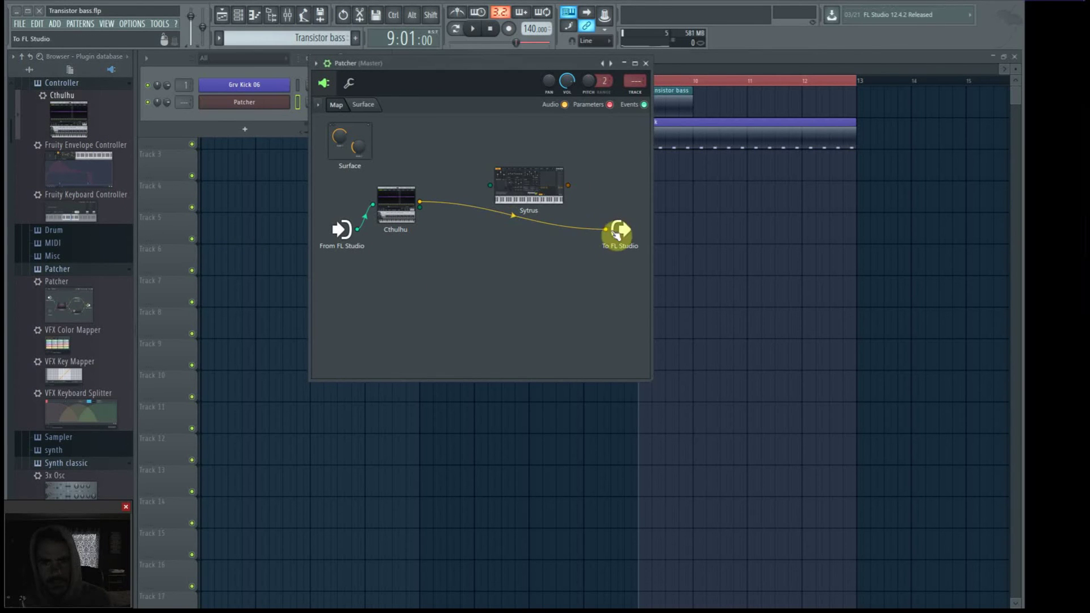
pyautogui.click(543, 172)
pyautogui.moveTo(542, 172); pyautogui.dragTo(605, 229)
pyautogui.moveTo(423, 211); pyautogui.dragTo(492, 187)
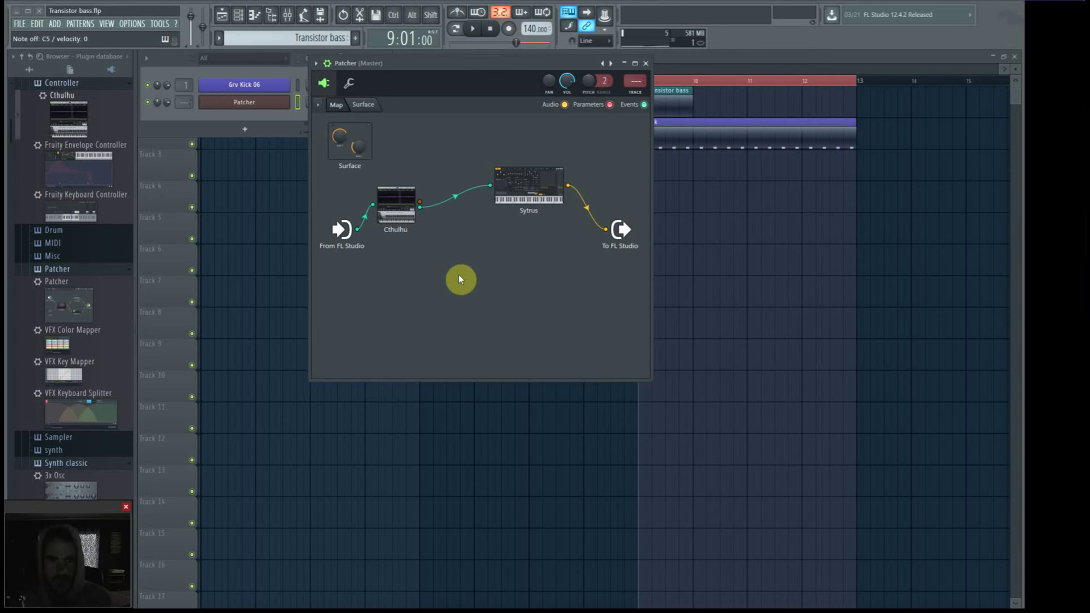
# Open Cthulhu's interface from the Patcher map and set it to 100% size.
pyautogui.doubleClick(412, 217)
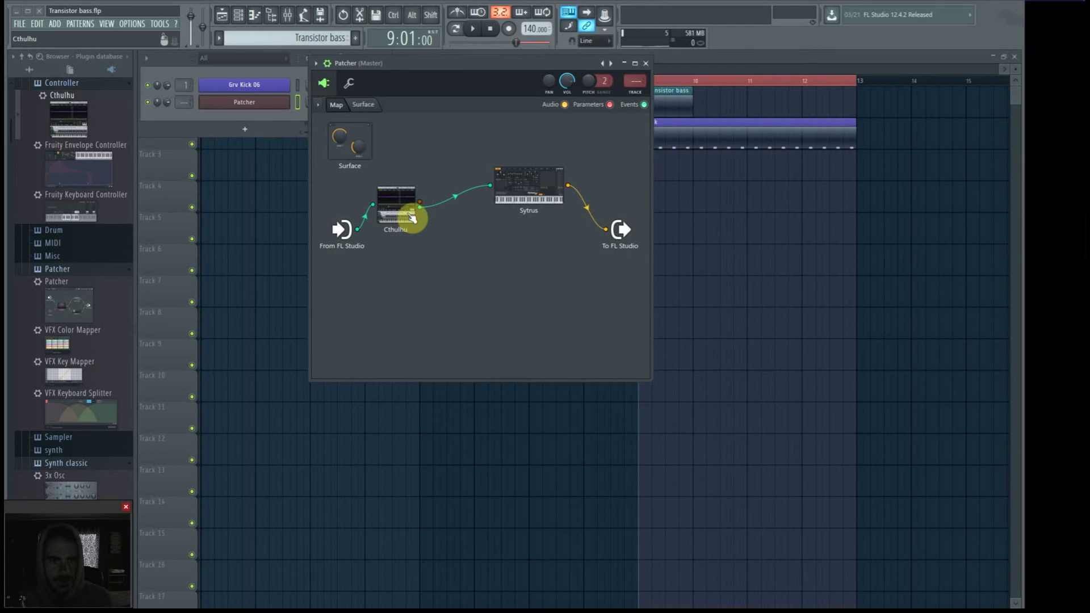
pyautogui.moveTo(635, 257); pyautogui.dragTo(659, 106)
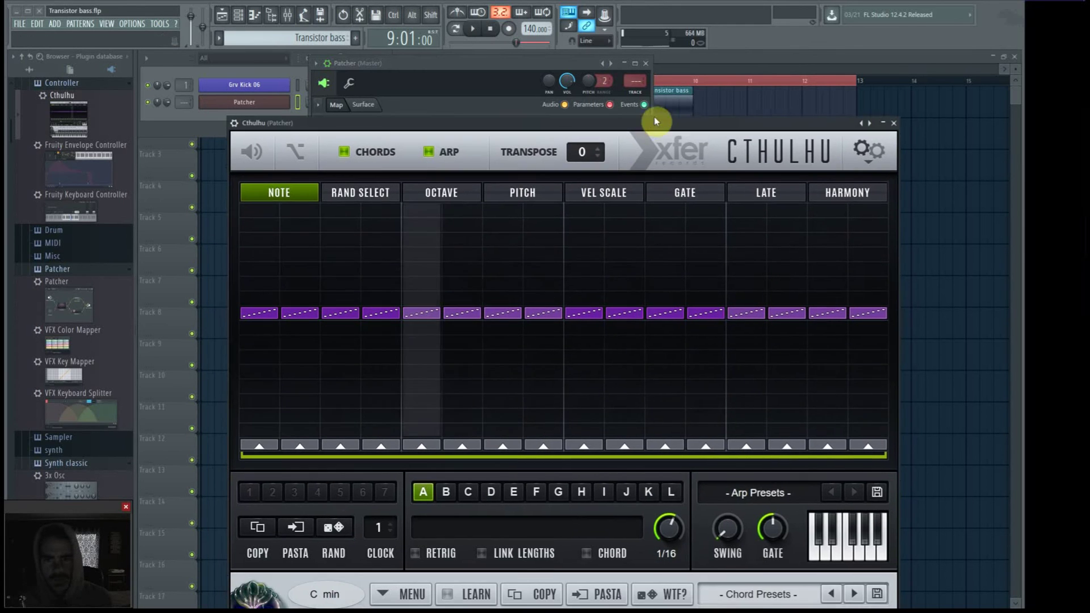
pyautogui.click(872, 127)
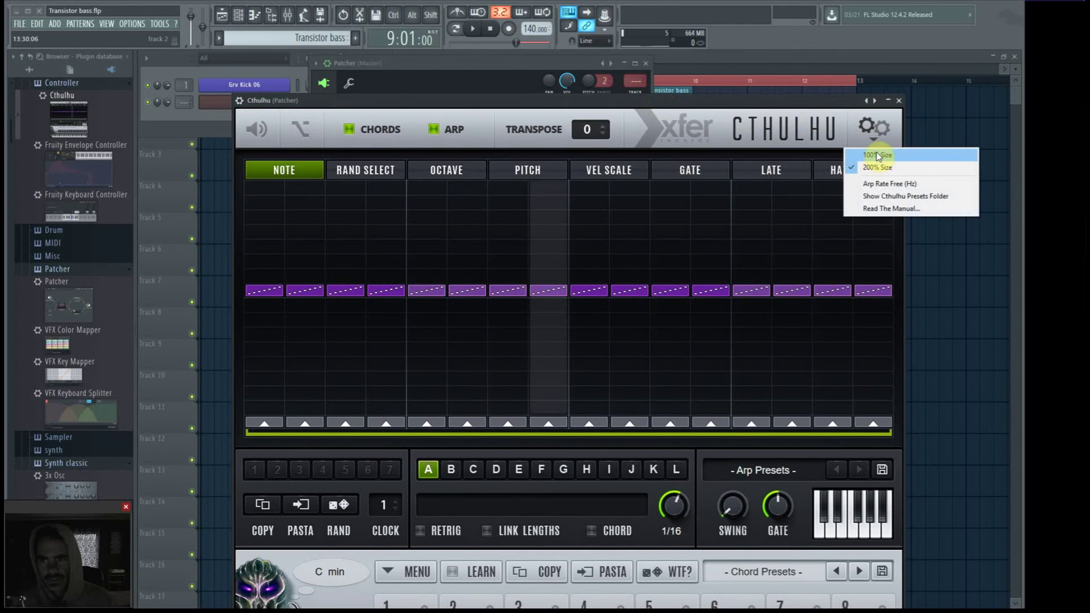
pyautogui.click(877, 156)
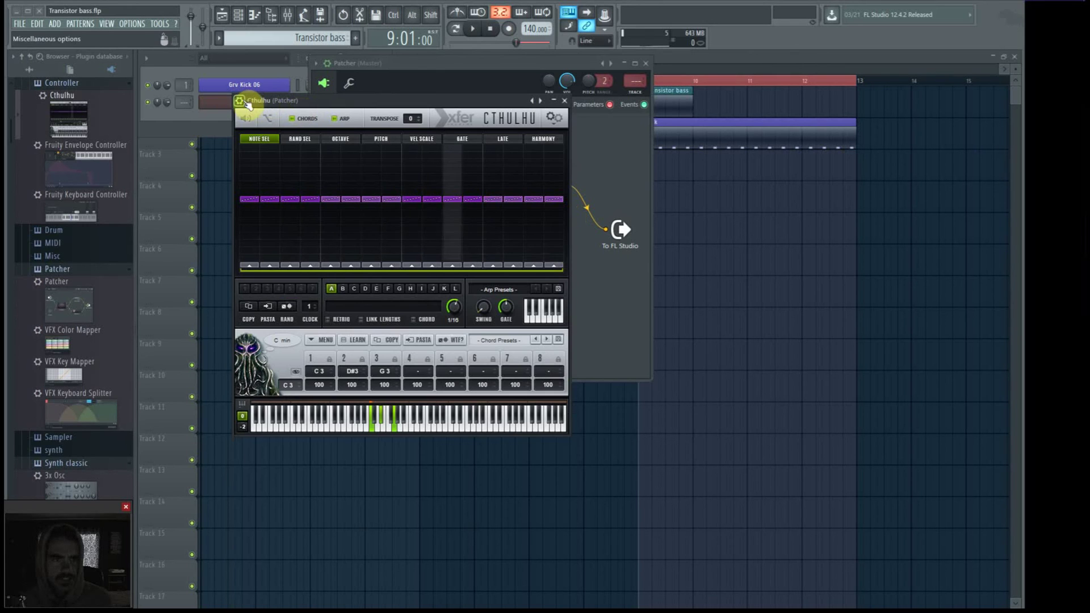
# Show Cthulhu's plugin settings, set MIDI Output port to 0, and move the window upper right.
pyautogui.click(241, 101)
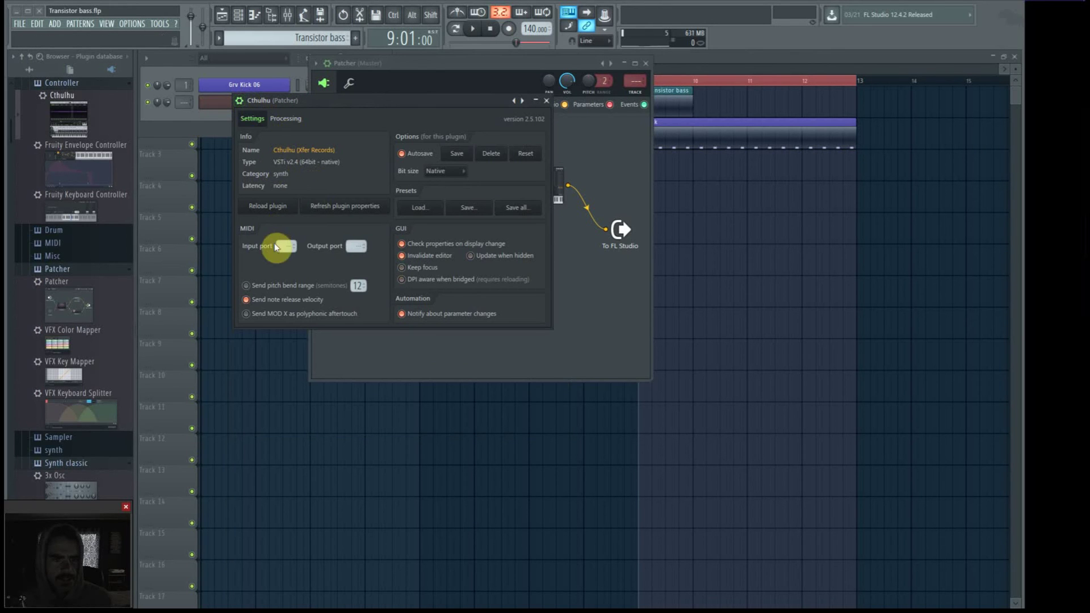
pyautogui.click(357, 246)
pyautogui.moveTo(460, 104); pyautogui.dragTo(557, 343)
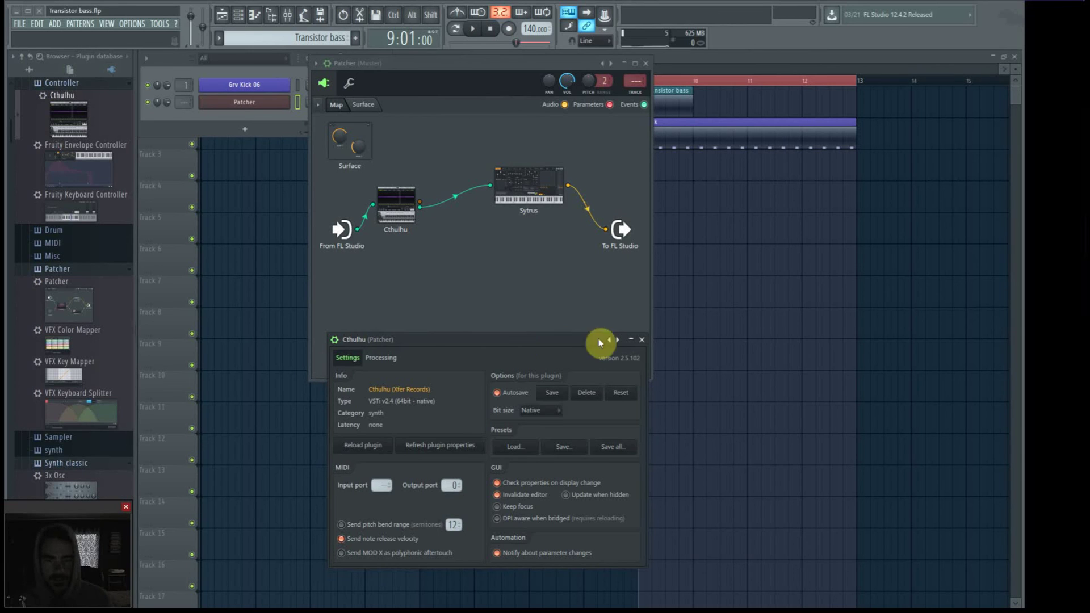
pyautogui.moveTo(525, 349); pyautogui.dragTo(889, 183)
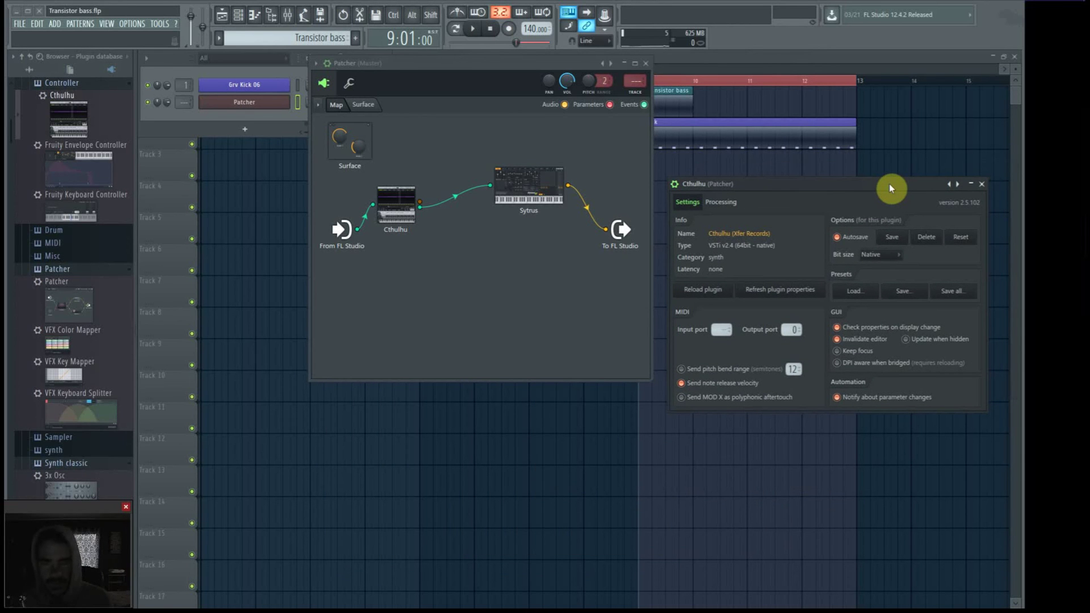
# Confirm the Output port reads 0 and switch back to Cthulhu's editor showing the B min chord.
pyautogui.moveTo(889, 183); pyautogui.dragTo(881, 178)
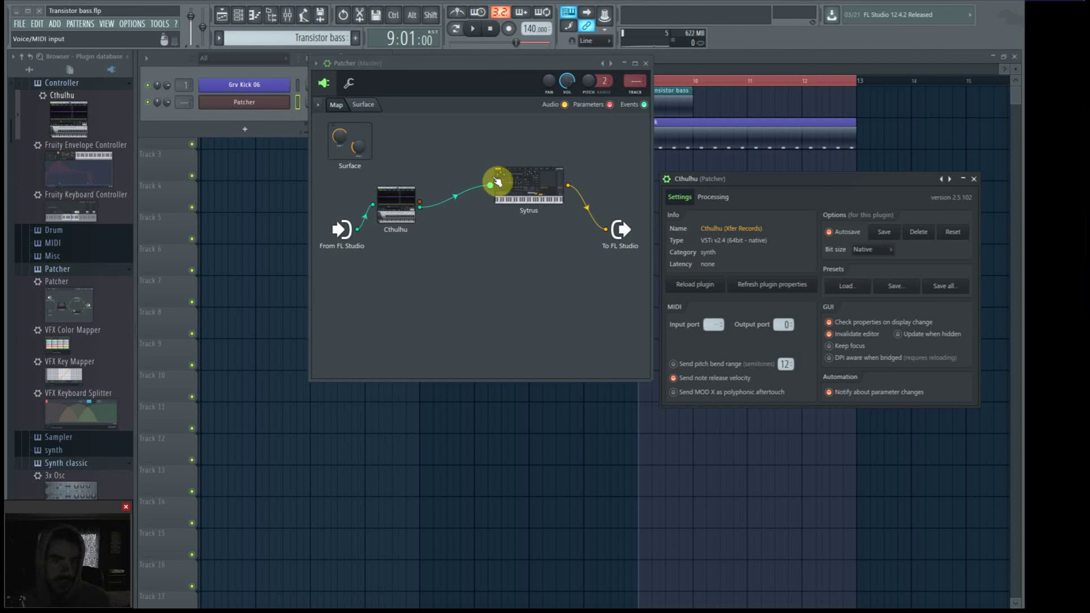
pyautogui.scroll(1, 784, 325)
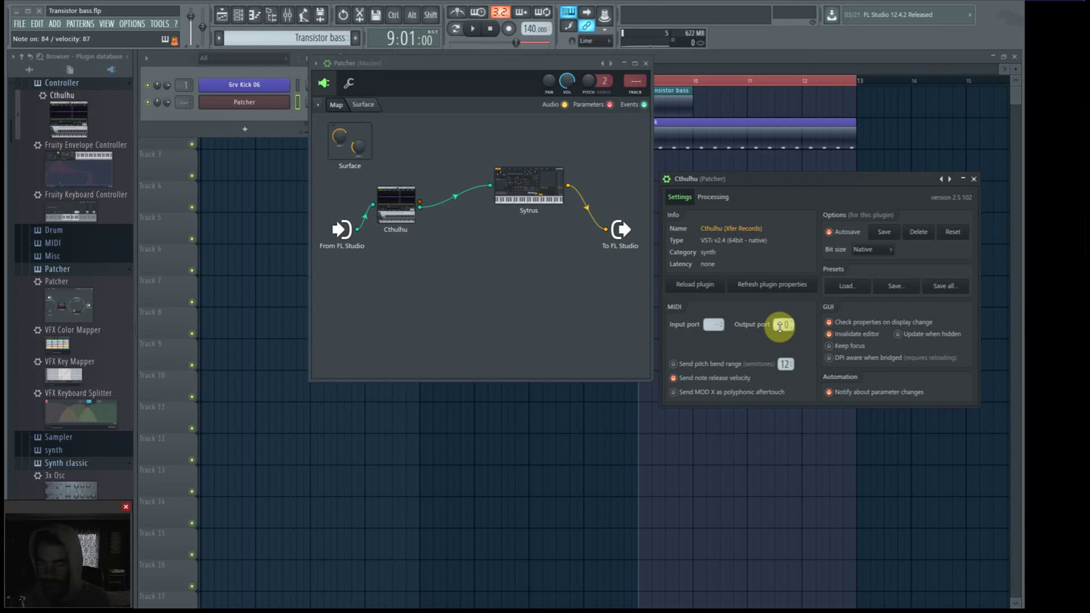
pyautogui.click(668, 178)
# Audition F minor and C minor arpeggios through Cthulhu, then bring the Patcher map forward.
pyautogui.moveTo(801, 181); pyautogui.dragTo(578, 151)
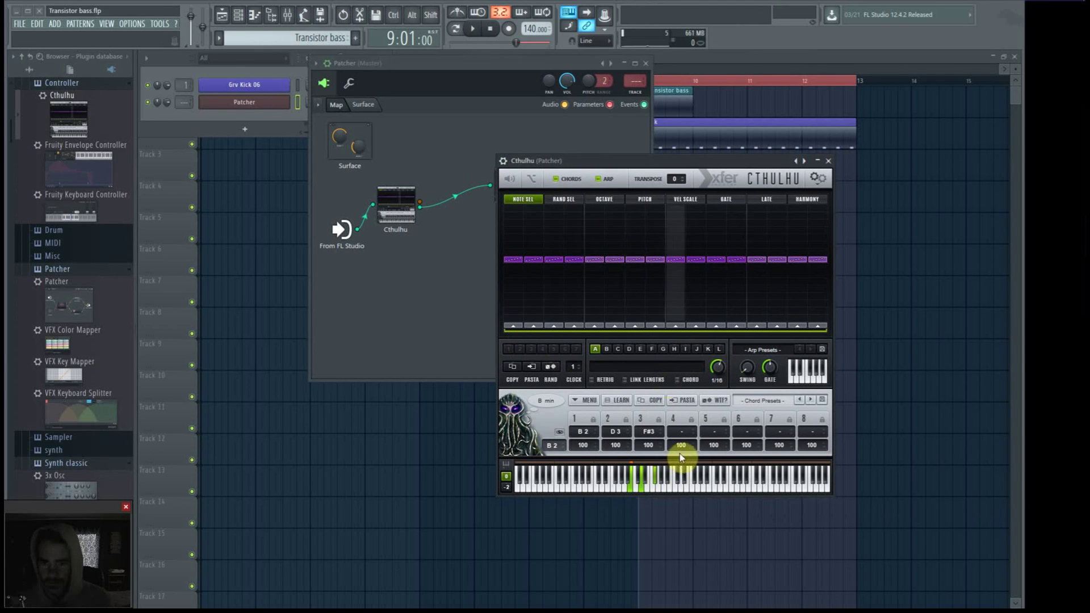
pyautogui.click(647, 470)
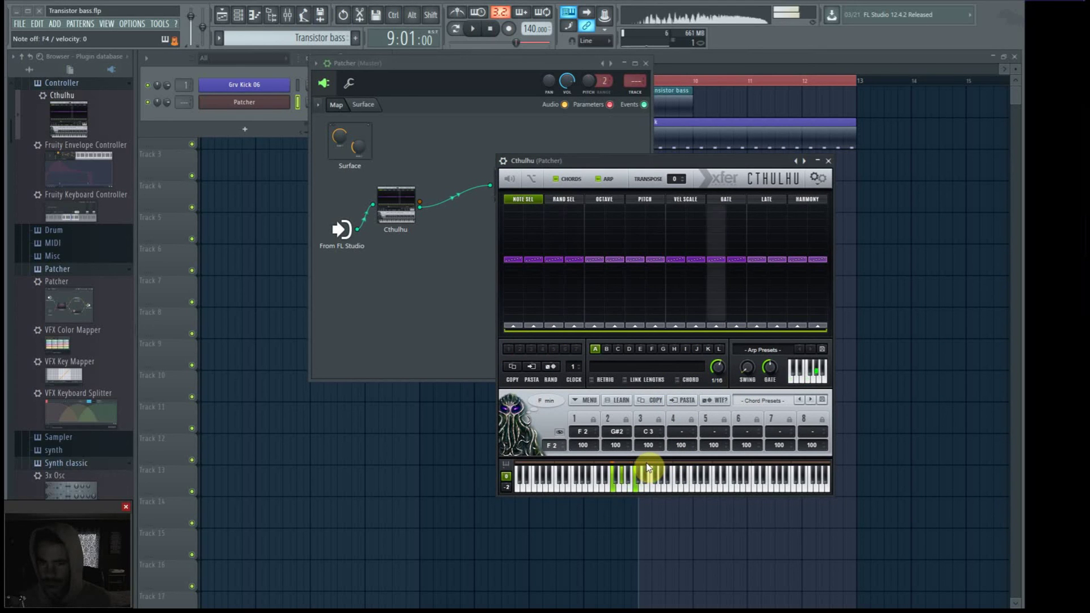
pyautogui.click(647, 468)
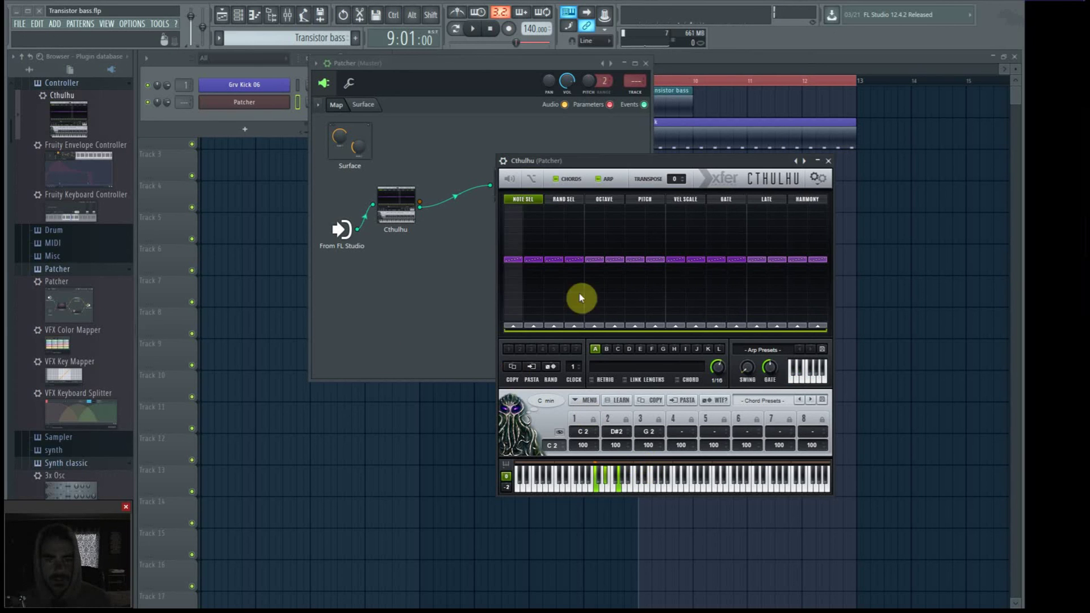
pyautogui.moveTo(627, 166); pyautogui.dragTo(598, 283)
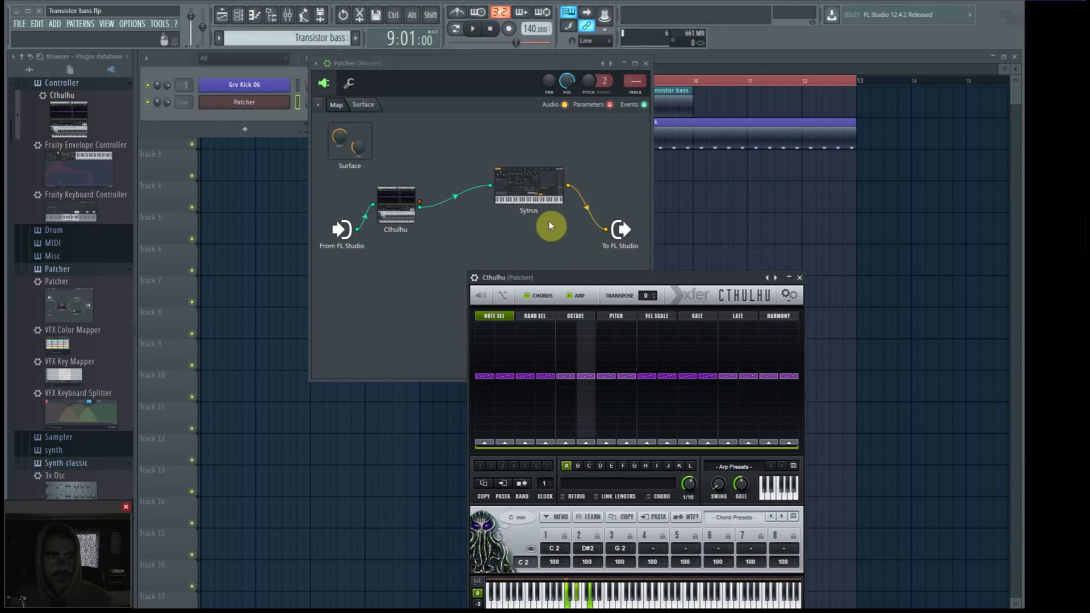
pyautogui.click(551, 191)
# Open Sytrus from its Patcher node and move the Sytrus and Patcher windows aside.
pyautogui.click(550, 192)
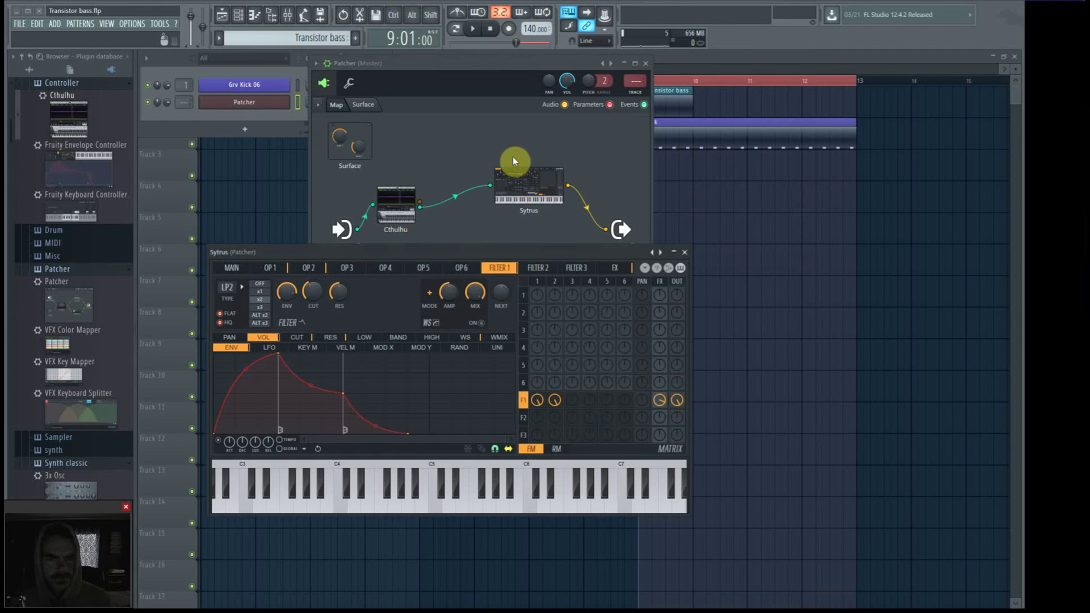
pyautogui.moveTo(264, 248); pyautogui.dragTo(491, 274)
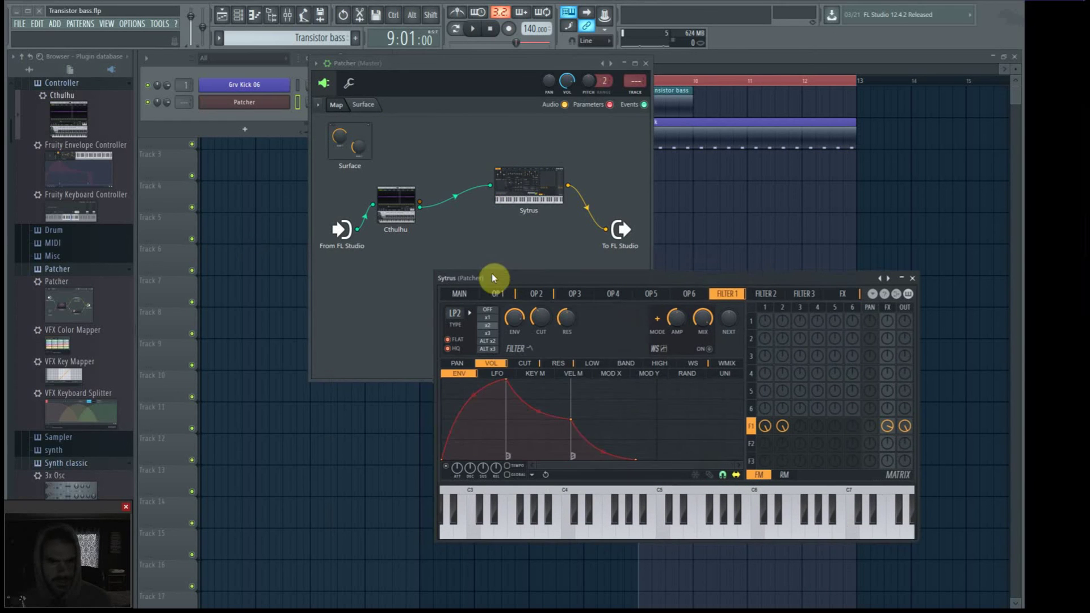
pyautogui.moveTo(406, 57); pyautogui.dragTo(465, 162)
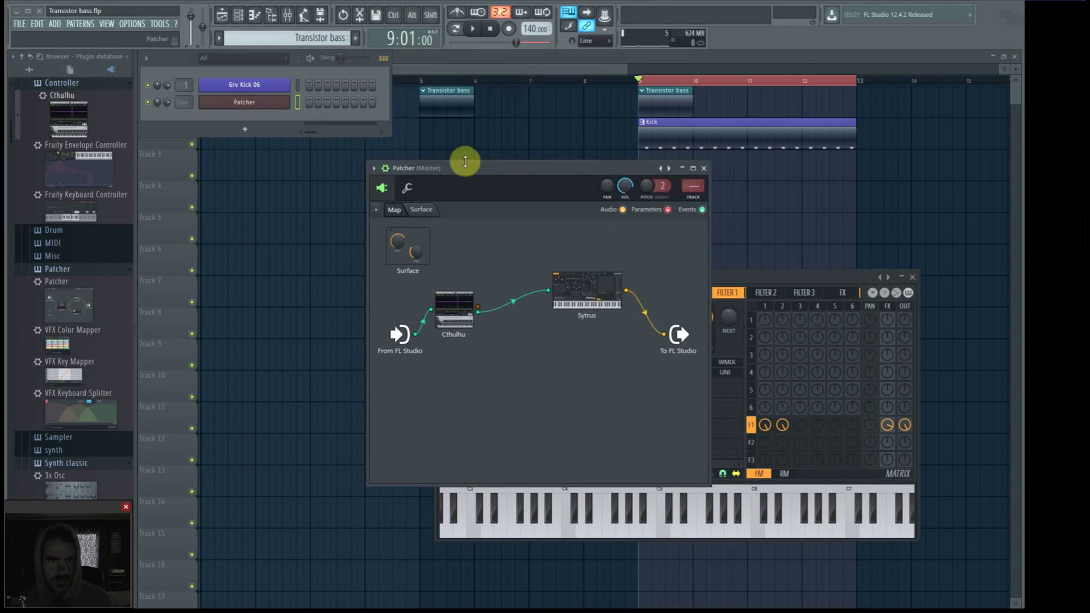
# Drag Sytrus from the Plugin database into the channel rack as a new channel.
pyautogui.scroll(-5, 64, 373)
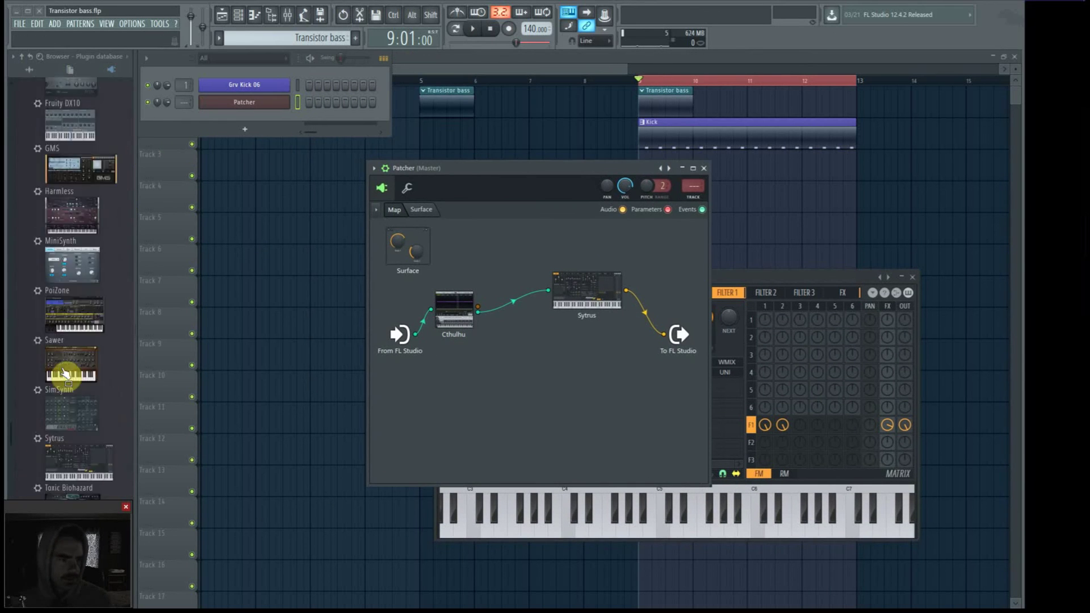
pyautogui.moveTo(86, 458); pyautogui.dragTo(240, 127)
pyautogui.moveTo(340, 76); pyautogui.dragTo(649, 103)
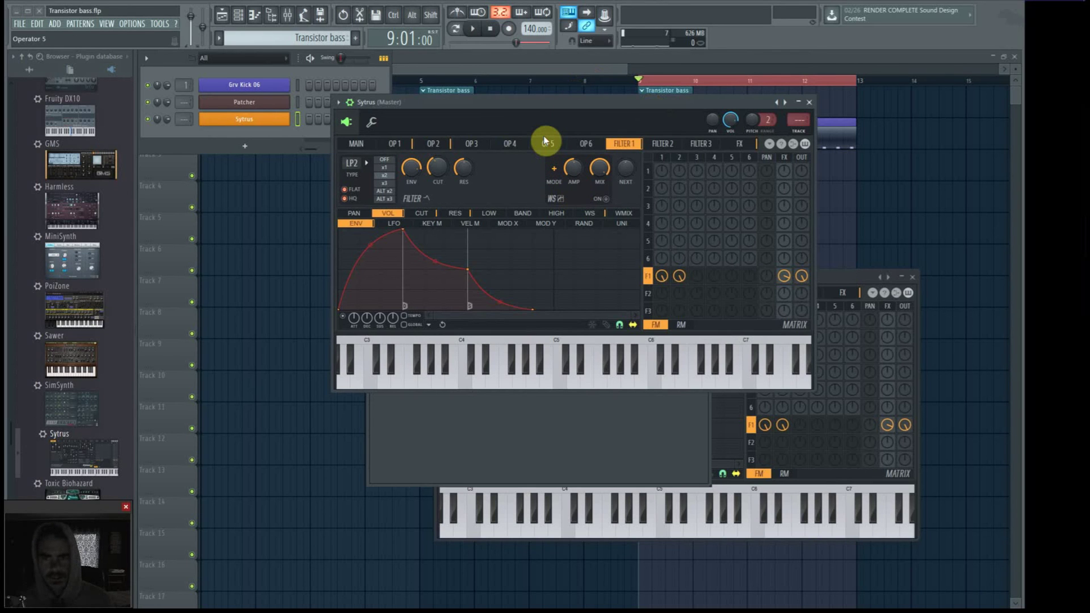
# Show the Sytrus channel's Miscellaneous functions page and begin adjusting the arpeggiator time knob.
pyautogui.click(374, 124)
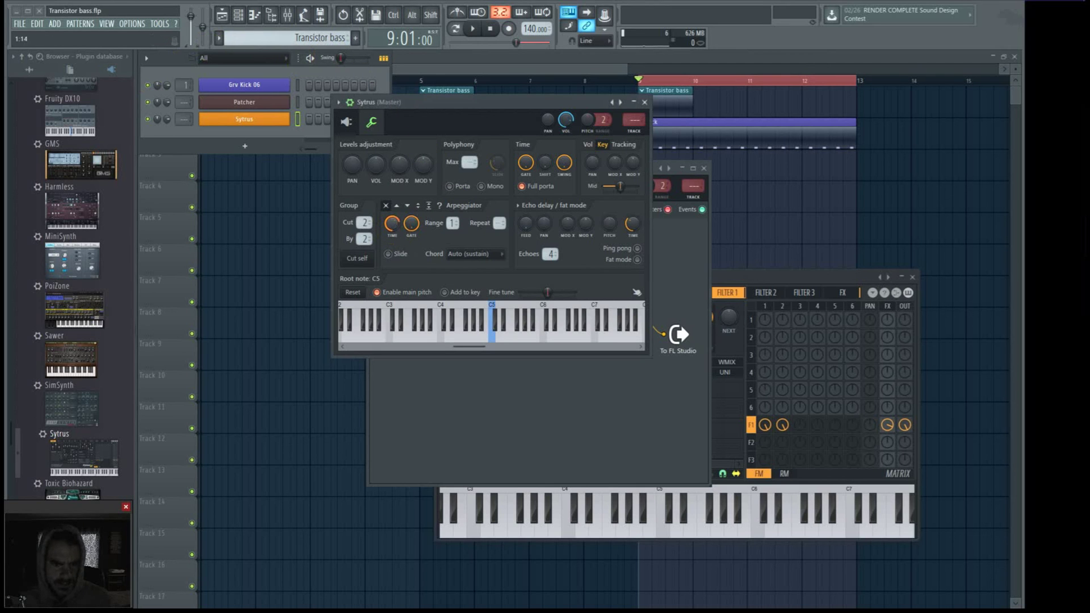
pyautogui.moveTo(392, 224); pyautogui.dragTo(395, 228)
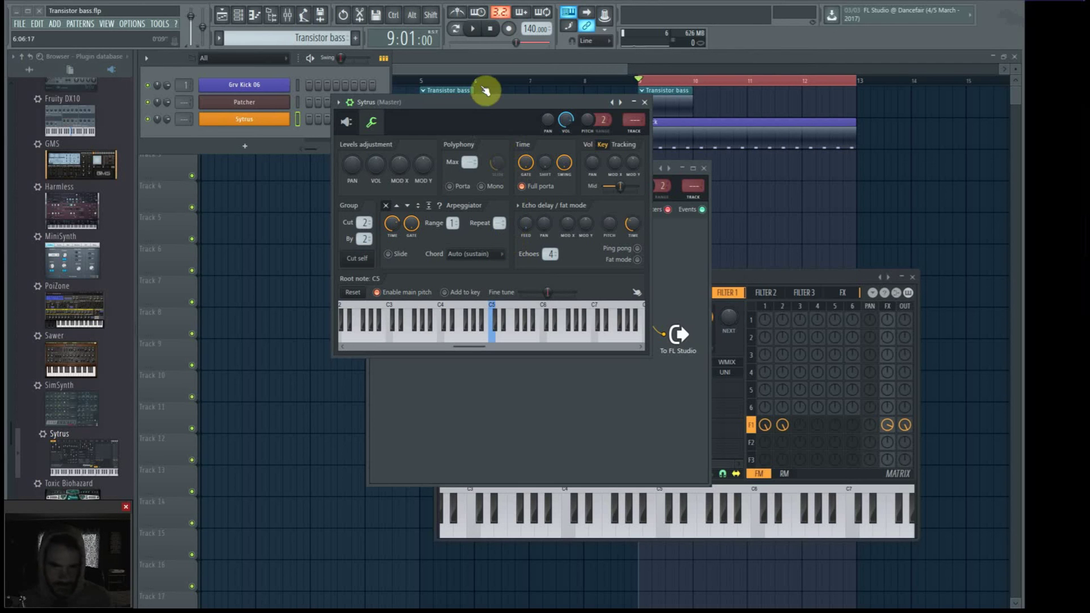
# Shift the Sytrus channel window slightly down and to the right.
pyautogui.moveTo(484, 105); pyautogui.dragTo(491, 129)
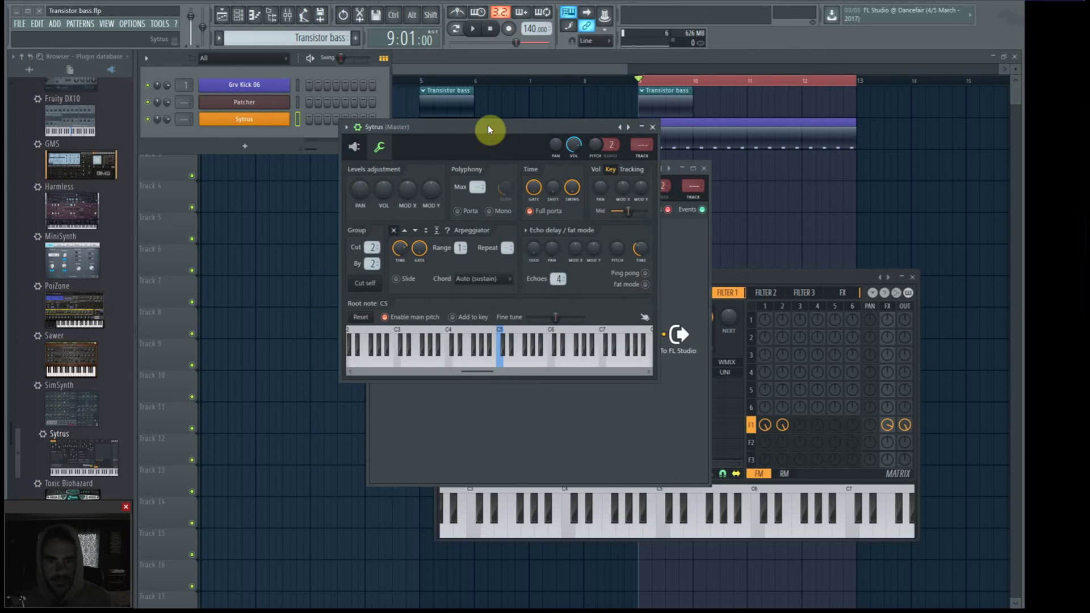
# Raise the Patcher map, open Cthulhu's editor from the chain, and position its window.
pyautogui.click(548, 429)
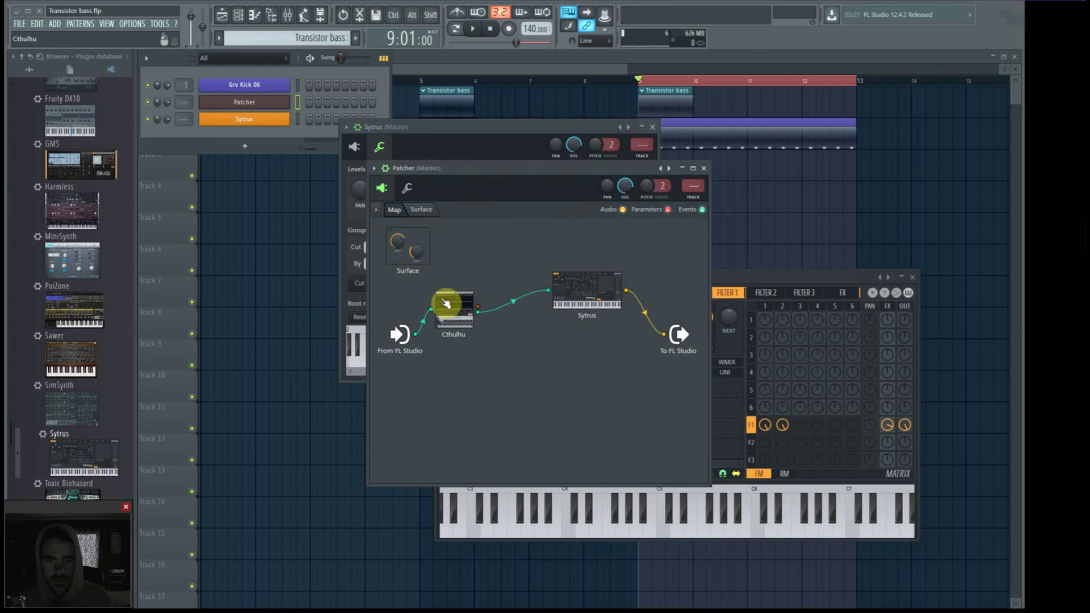
pyautogui.click(451, 307)
pyautogui.moveTo(627, 285); pyautogui.dragTo(582, 152)
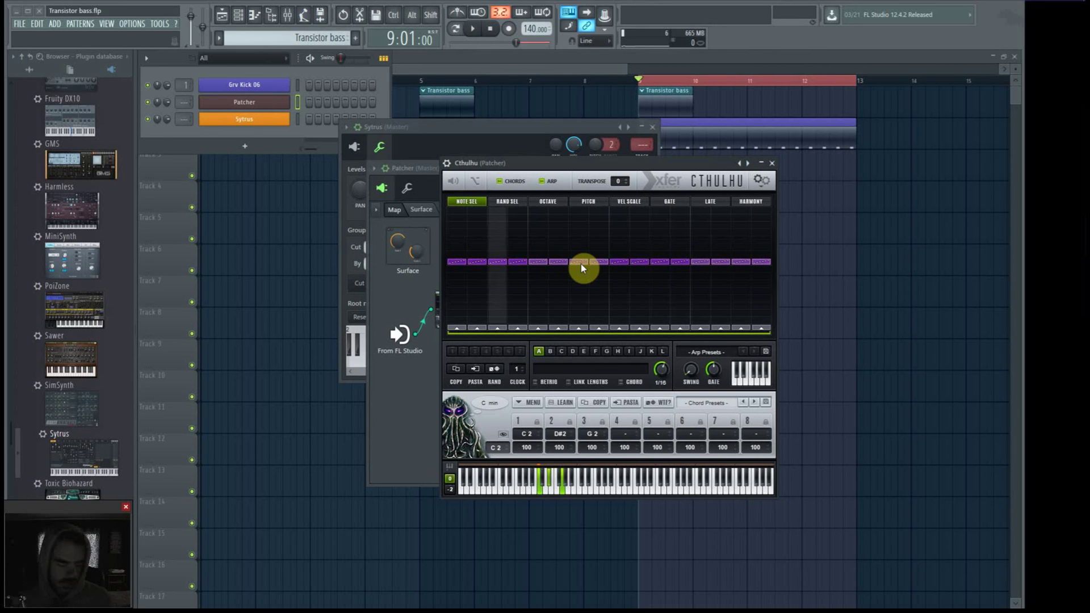
pyautogui.moveTo(584, 162); pyautogui.dragTo(648, 147)
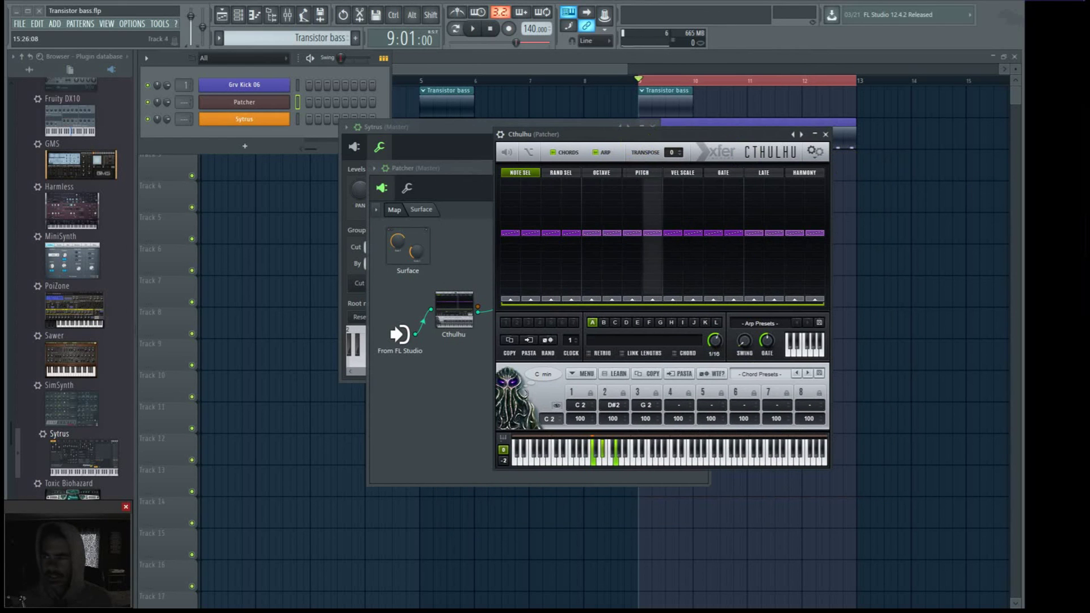